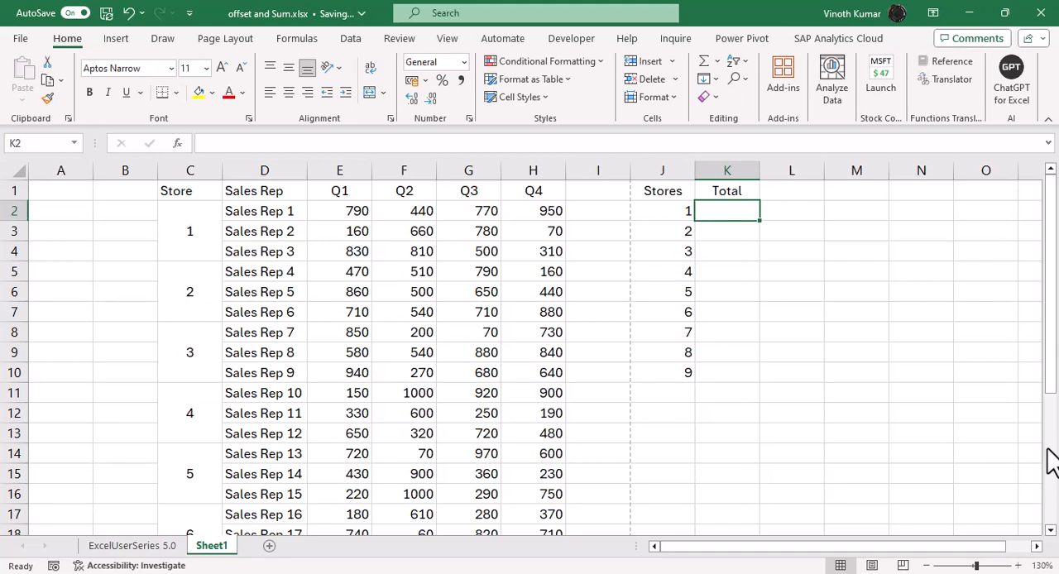
# Step: Start an OFFSET formula in K2 with E2 as the reference
pyautogui.write('=of')
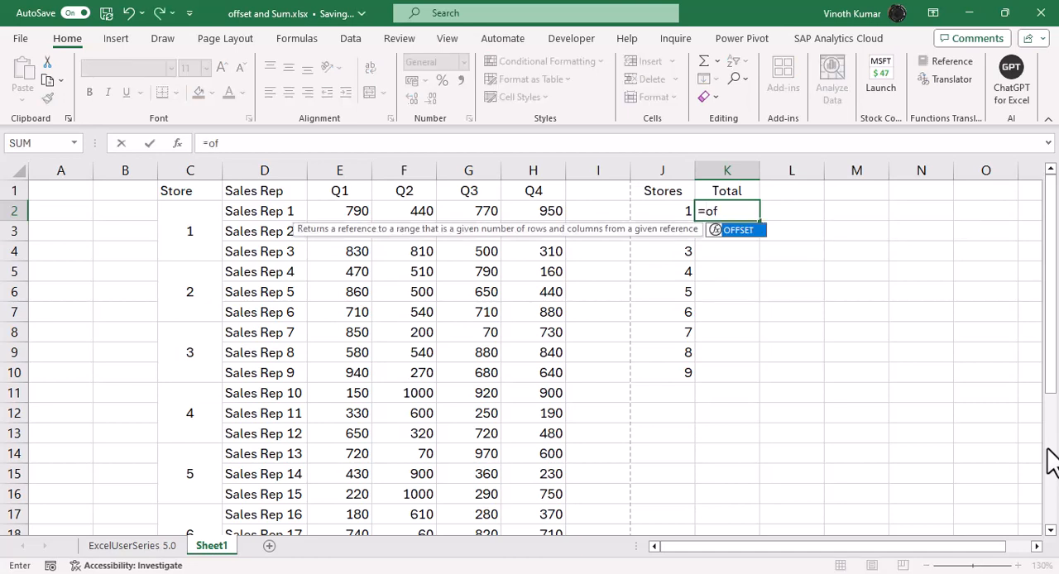
pyautogui.press('Tab')
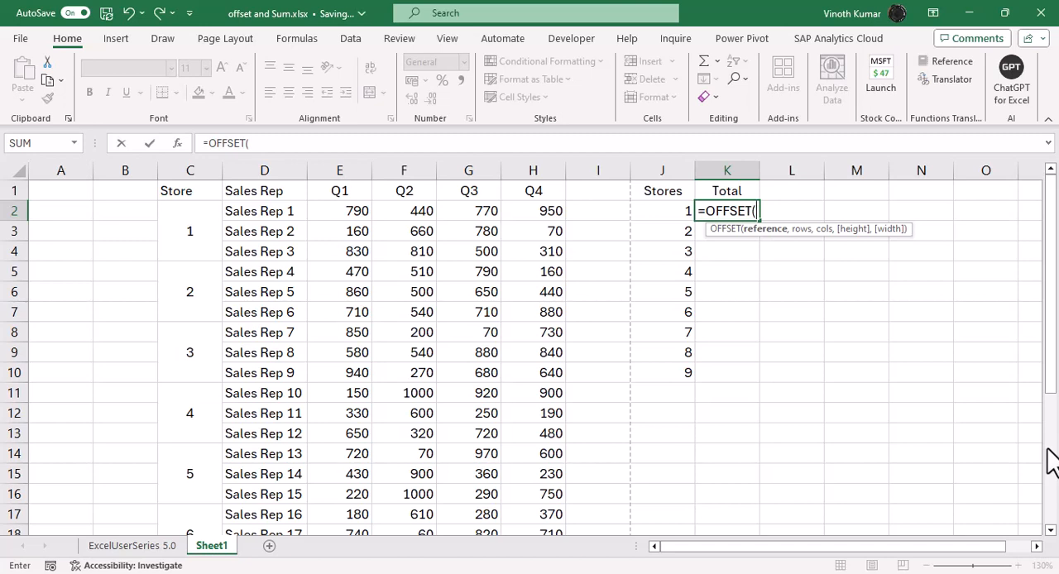
pyautogui.press('Left')
pyautogui.press('Left')
pyautogui.press('Left')
pyautogui.press('Left')
pyautogui.press('Left')
pyautogui.press('Left')
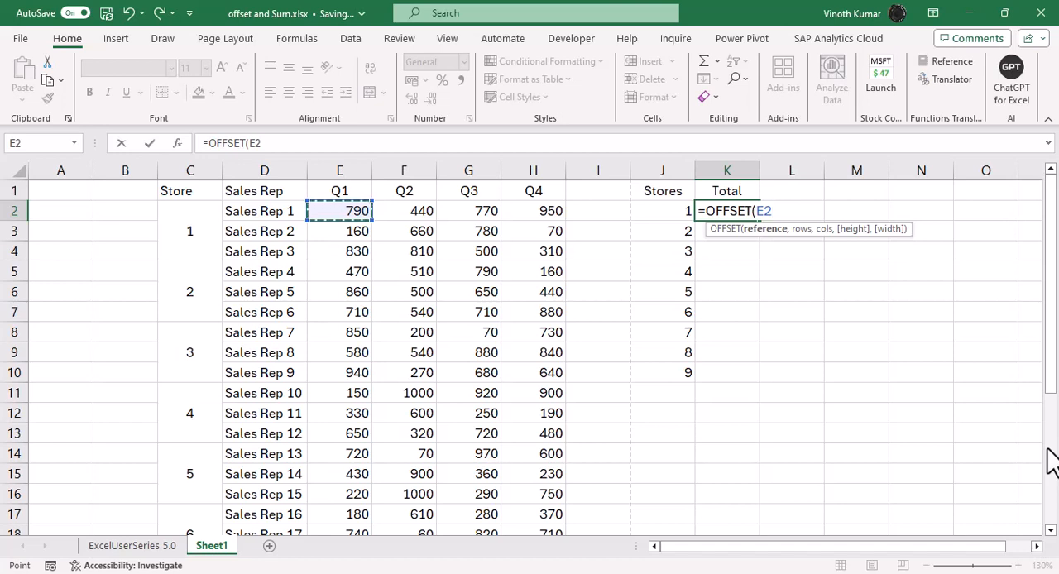
pyautogui.write(',')
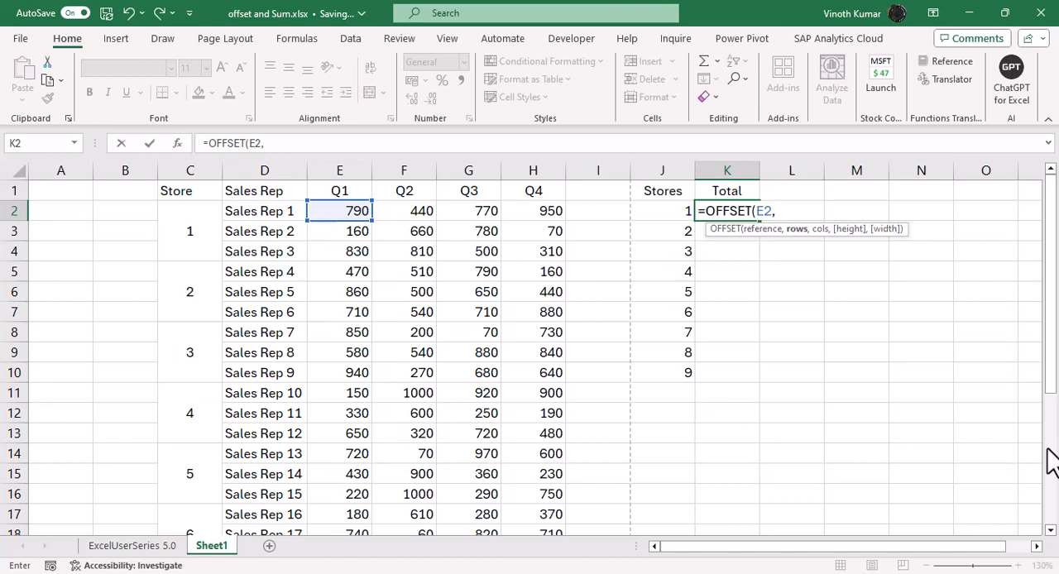
# Step: Enter (ROW()-ROW($C$2))*2 as the OFFSET rows argument, with an absolute reference to C2
pyautogui.write('(r')
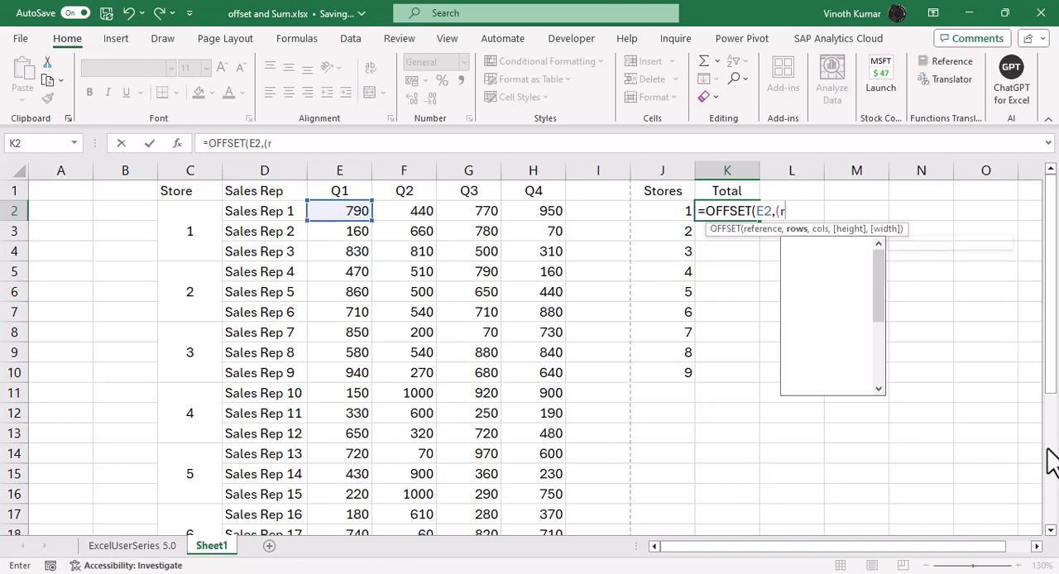
pyautogui.write('ow()')
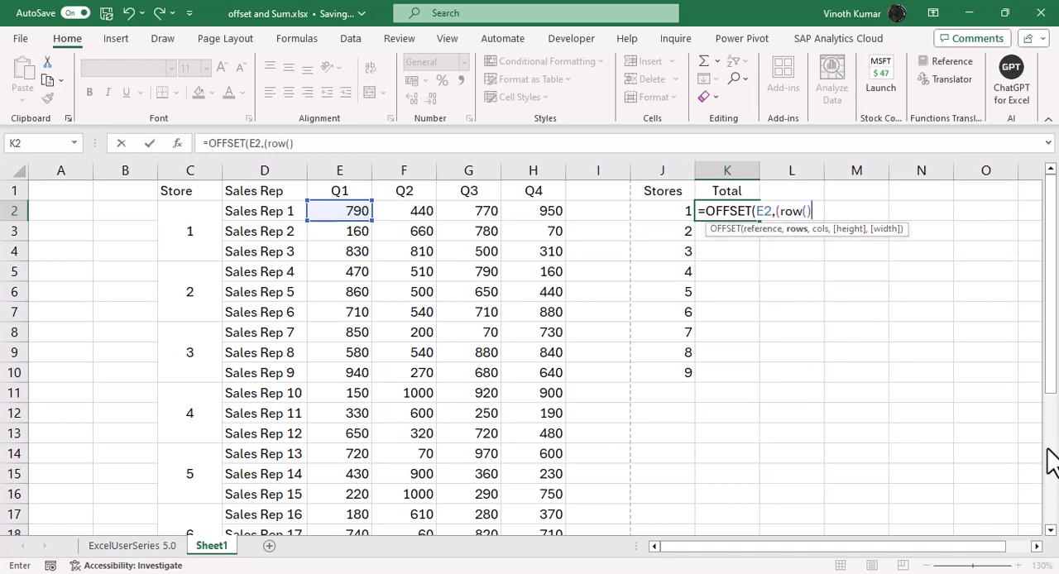
pyautogui.write('-row')
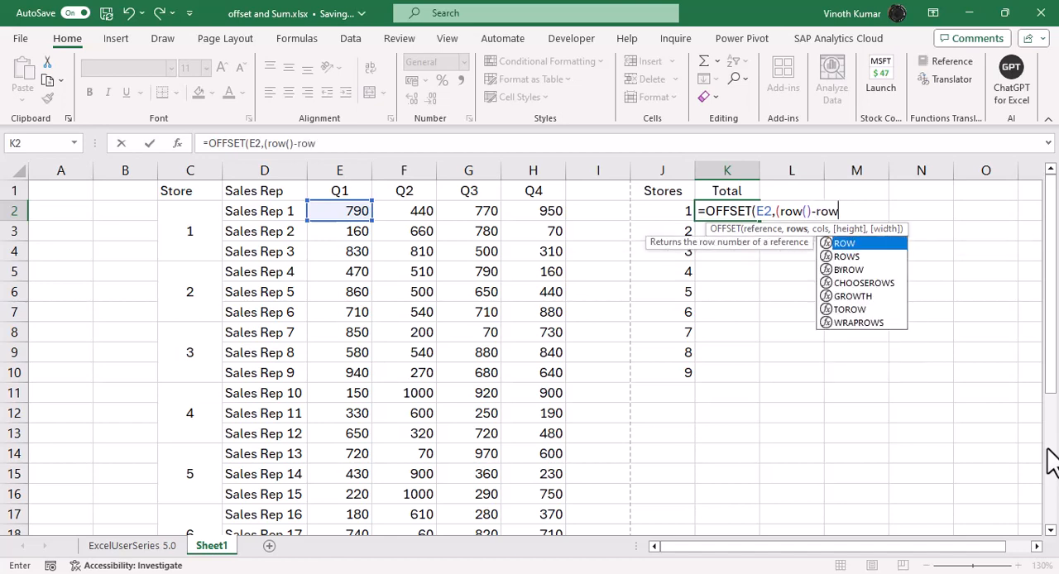
pyautogui.press('Tab')
pyautogui.press('Left')
pyautogui.press('Left')
pyautogui.press('Left')
pyautogui.press('Left')
pyautogui.press('Left')
pyautogui.press('Left')
pyautogui.press('Left')
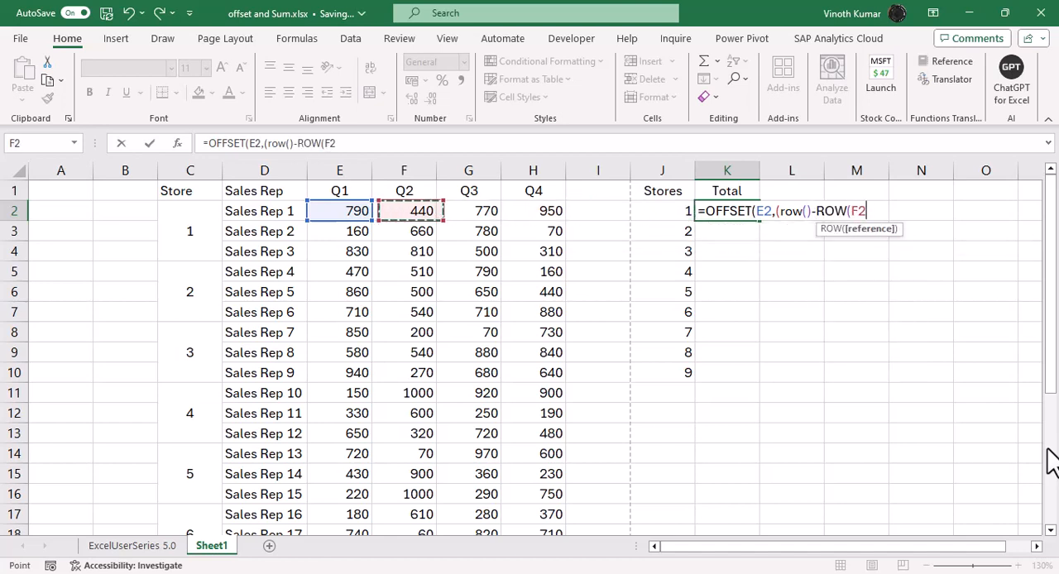
pyautogui.press('Left')
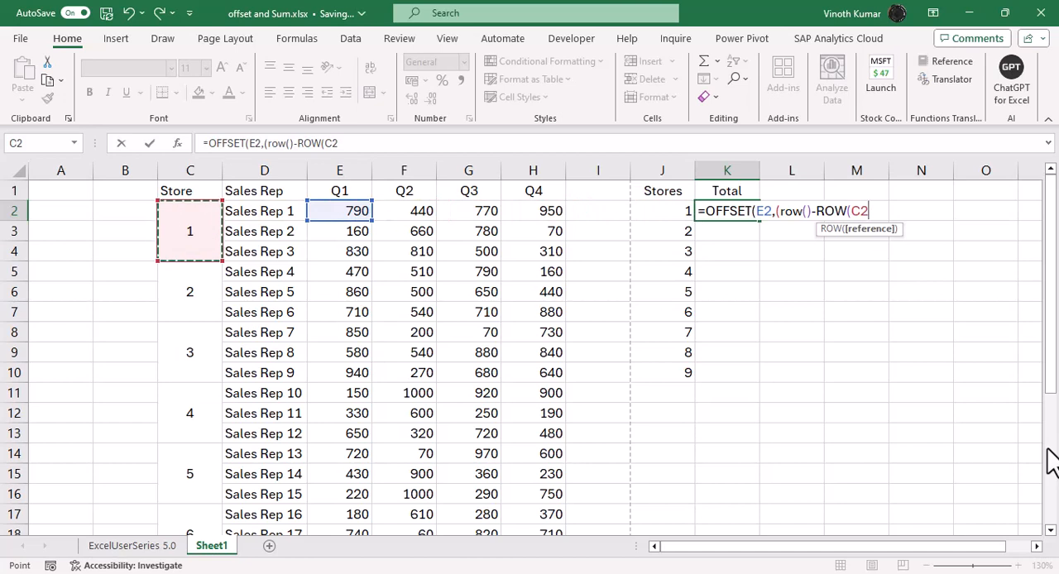
pyautogui.press('F4')
pyautogui.write(')')
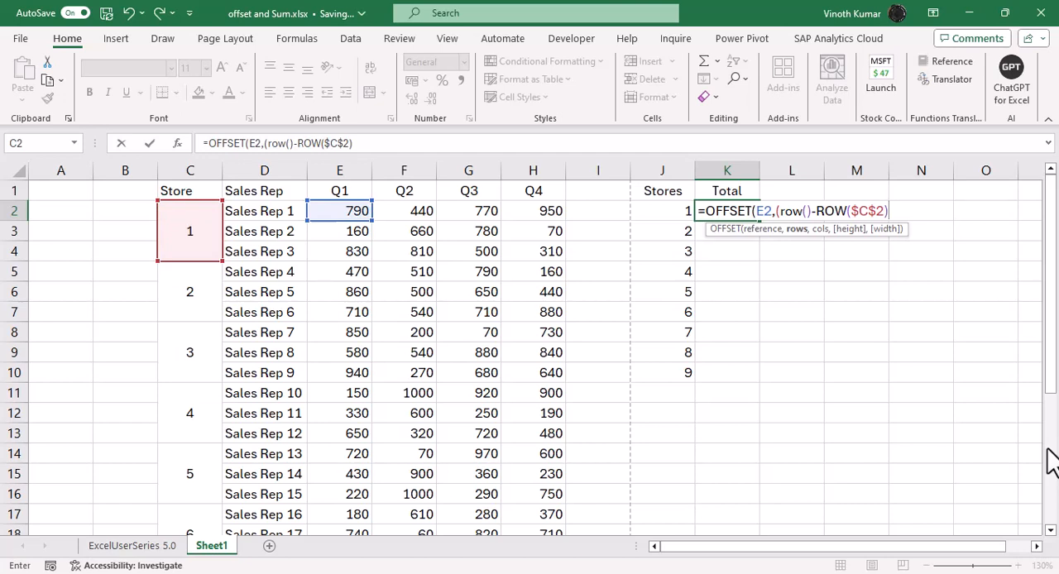
pyautogui.write('),')
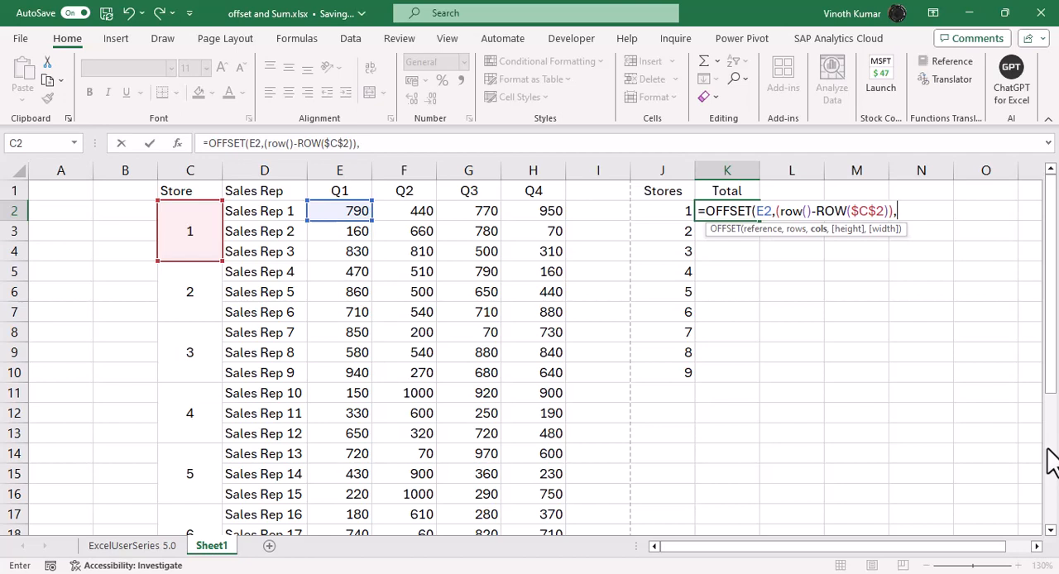
pyautogui.press('BackSpace')
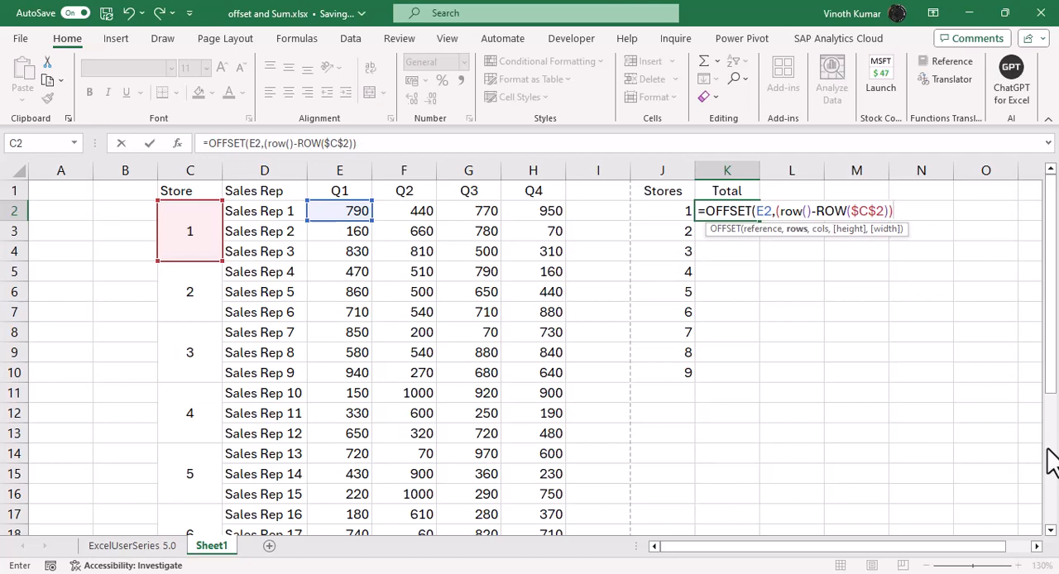
pyautogui.write('*2,')
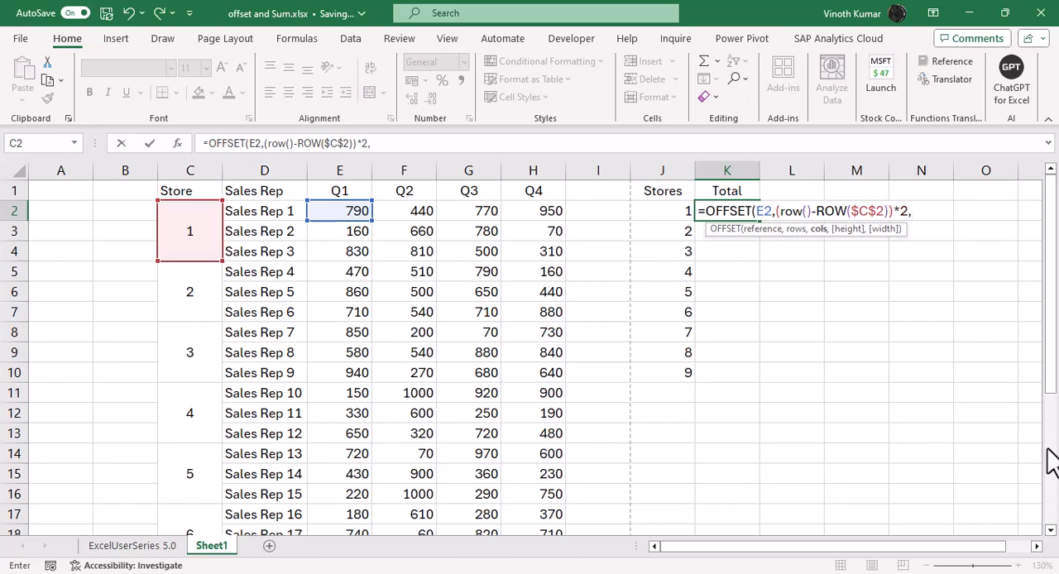
pyautogui.write('0,3')
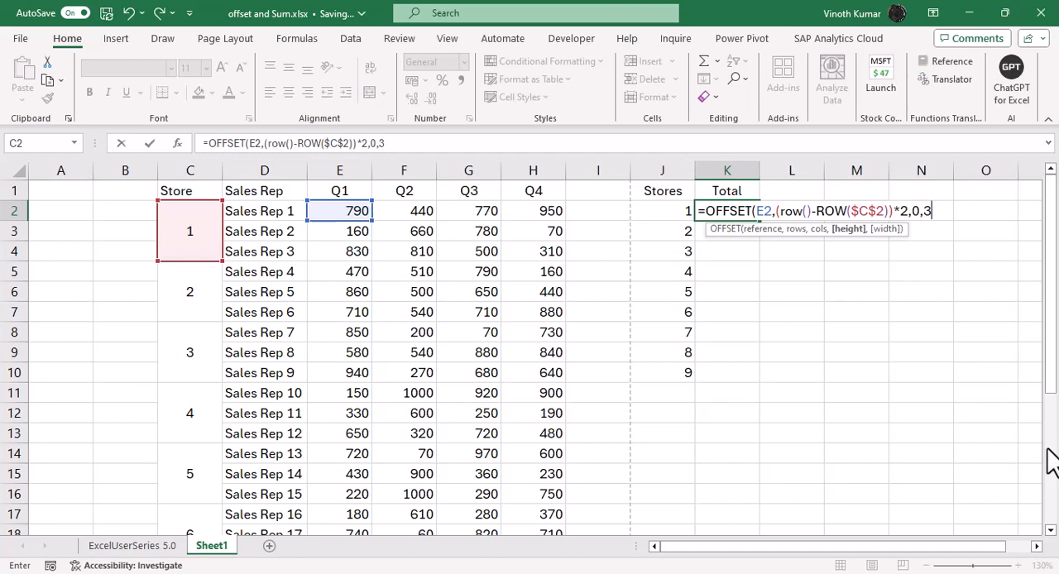
pyautogui.write(',4')
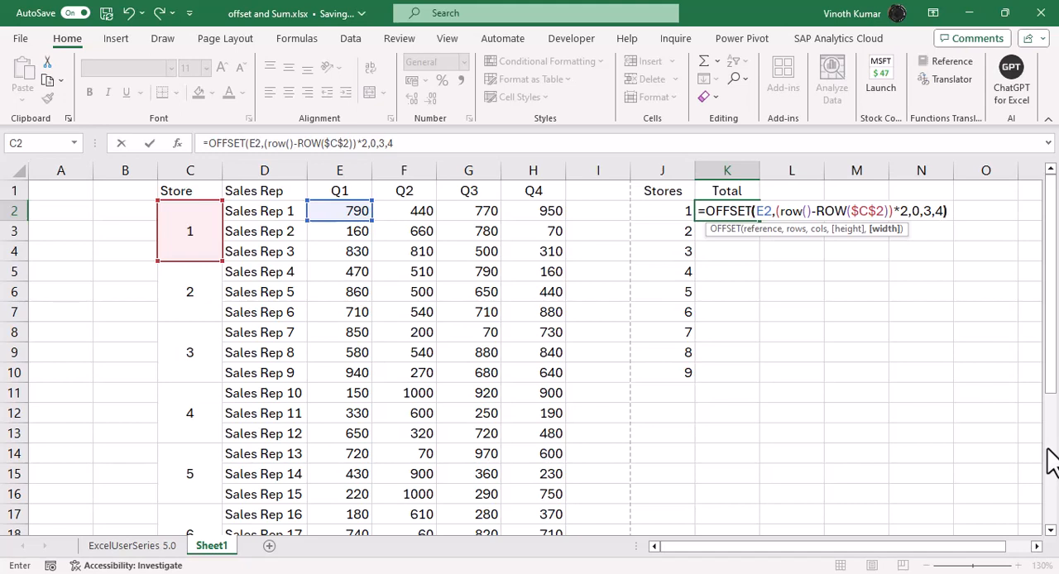
pyautogui.write(')')
# Step: Complete the OFFSET formula with 0 columns, a height of 3 and a width of 4
pyautogui.press('Return')
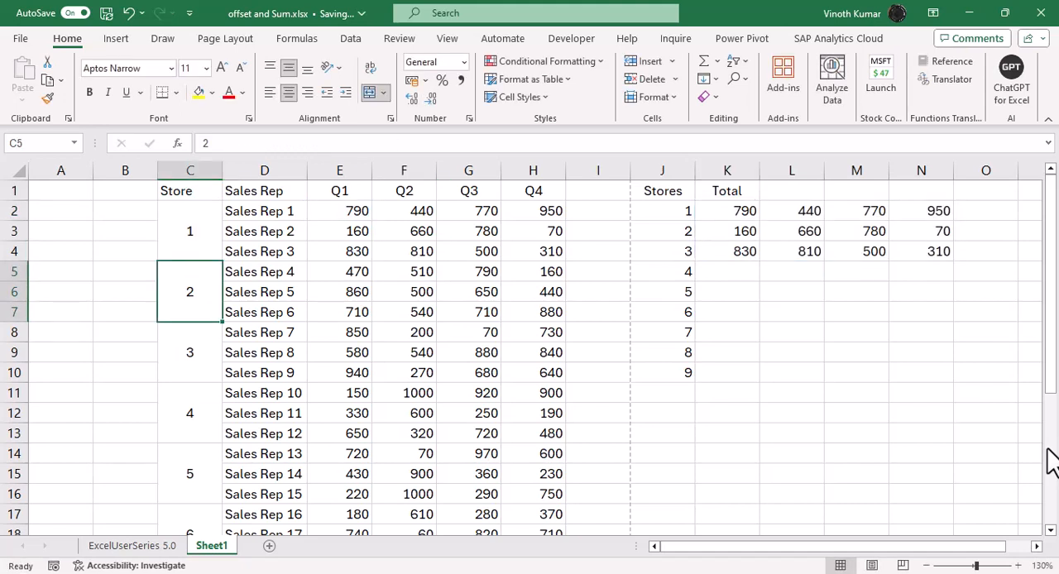
# Step: Try overwriting cell J2 in the Stores list with 2, 1 and 9 in turn
pyautogui.press('Up')
pyautogui.press('Right')
pyautogui.press('Right')
pyautogui.press('Right')
pyautogui.press('Right')
pyautogui.press('Right')
pyautogui.press('Right')
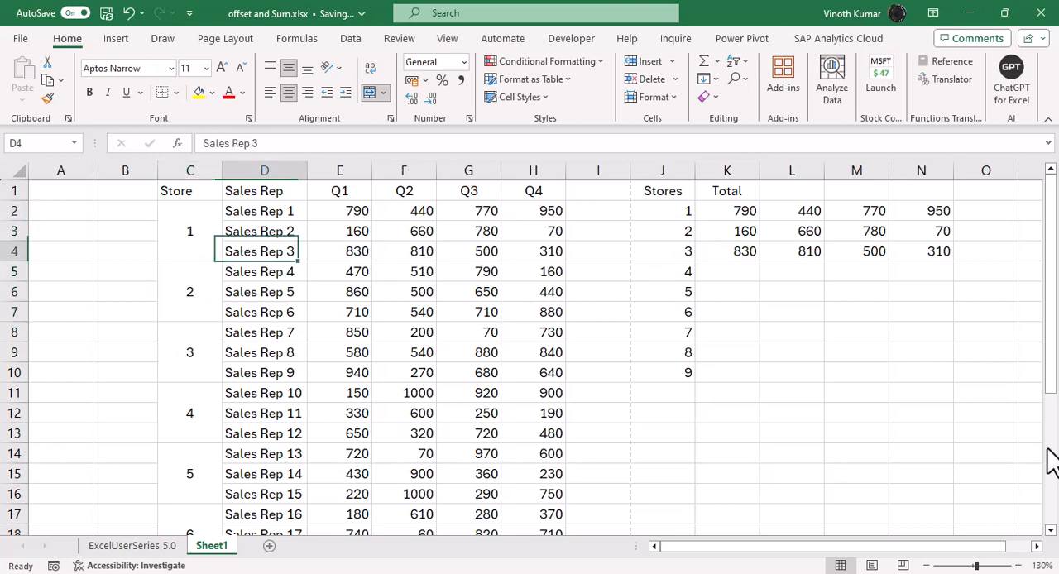
pyautogui.press('Up')
pyautogui.press('Up')
pyautogui.press('Right')
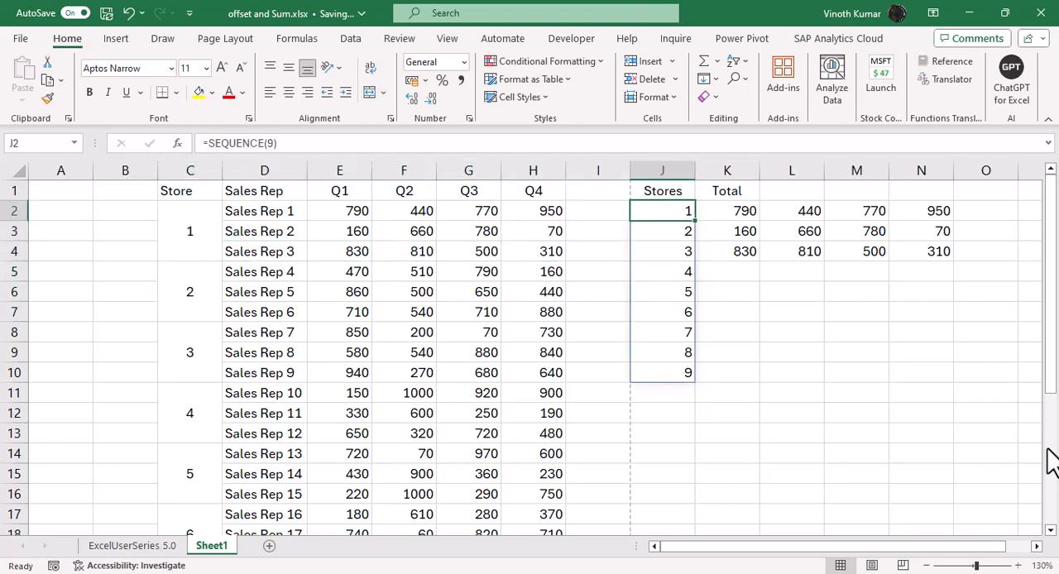
pyautogui.write('2')
pyautogui.press('Return')
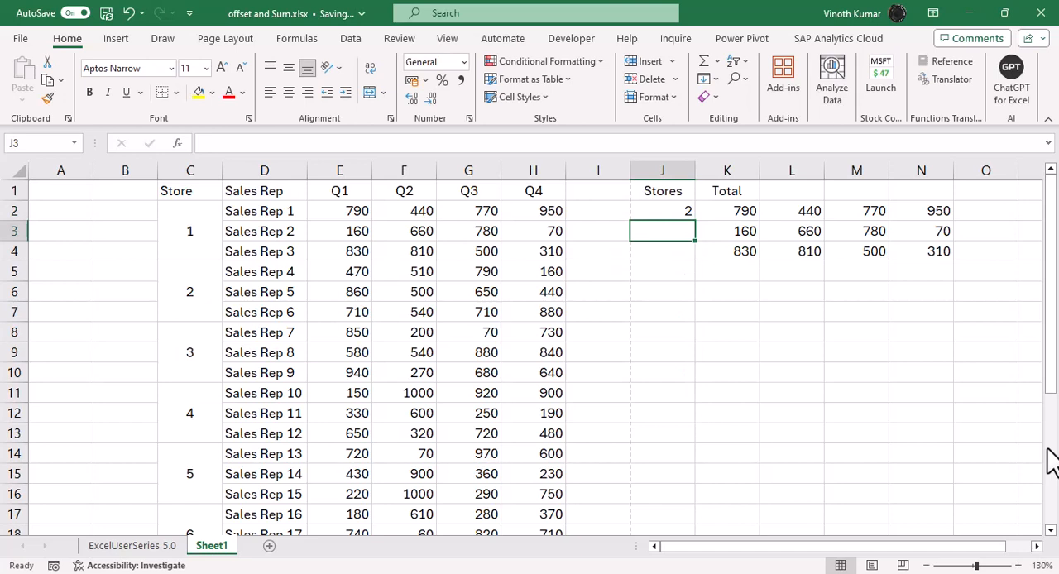
pyautogui.press('Up')
pyautogui.write('1')
pyautogui.press('Return')
pyautogui.press('Up')
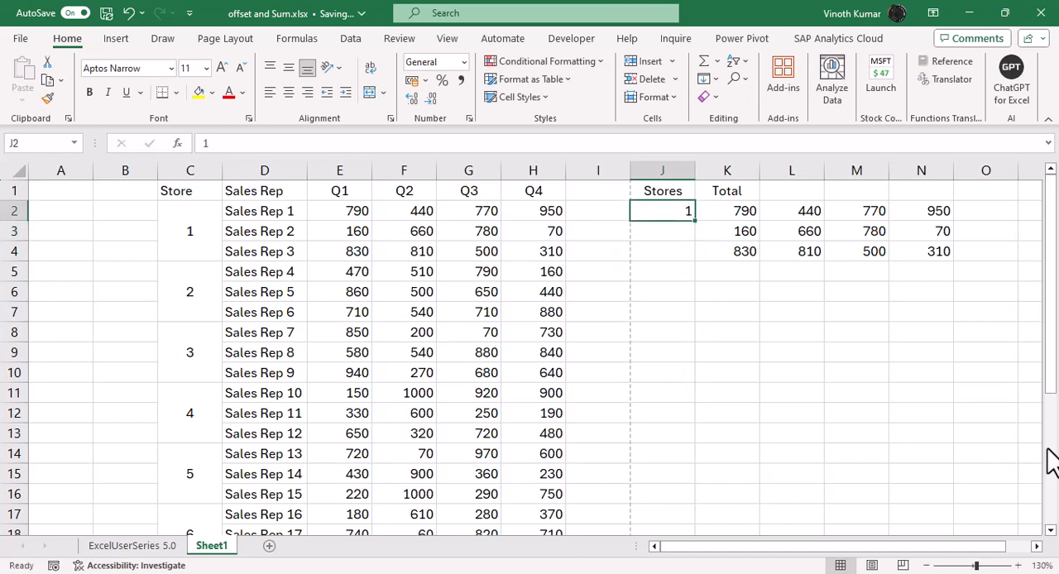
pyautogui.write('9')
pyautogui.press('Return')
pyautogui.press('Up')
# Step: Undo the three trial entries in cell J2 and return to K2
pyautogui.hotkey('ctrl', 'z')
pyautogui.hotkey('ctrl', 'z')
pyautogui.hotkey('ctrl', 'z')
pyautogui.press('Right')
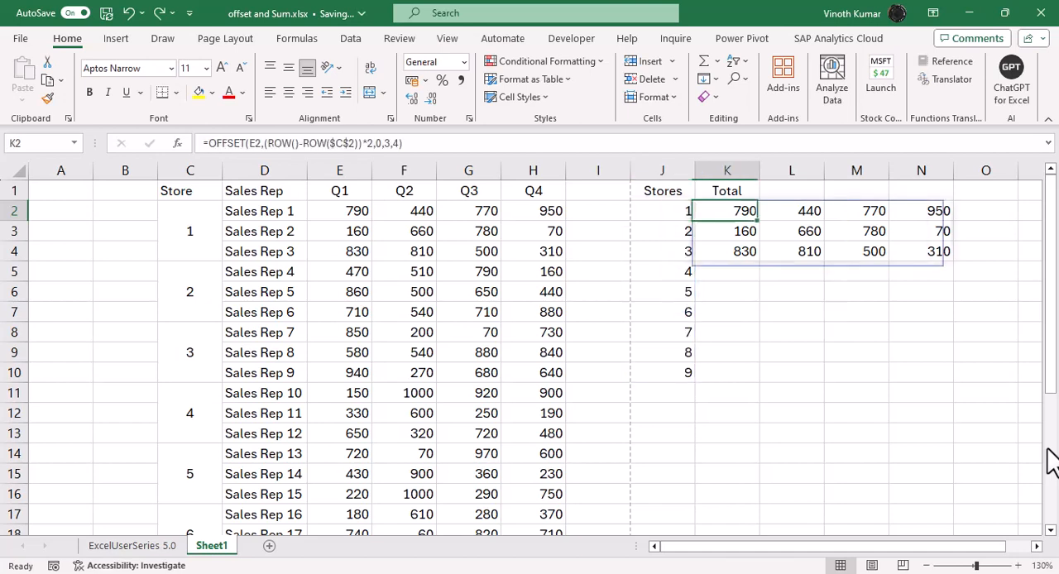
pyautogui.press('Left')
pyautogui.press('Down')
pyautogui.press('Down')
pyautogui.press('Up')
pyautogui.press('Up')
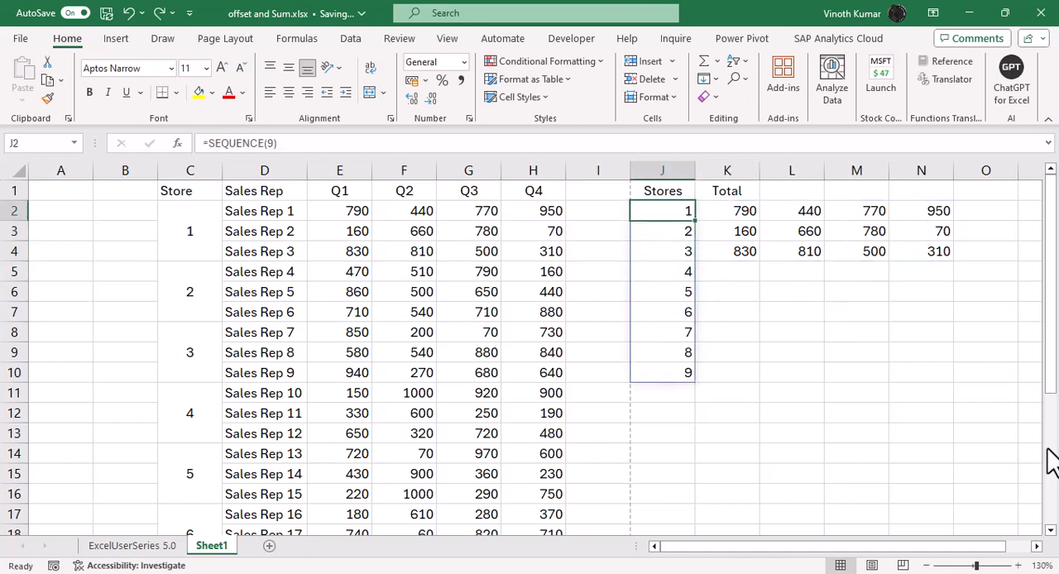
# Step: Wrap the OFFSET formula in K2 in a SUM function
pyautogui.press('Right')
pyautogui.press('F2')
pyautogui.press('Escape')
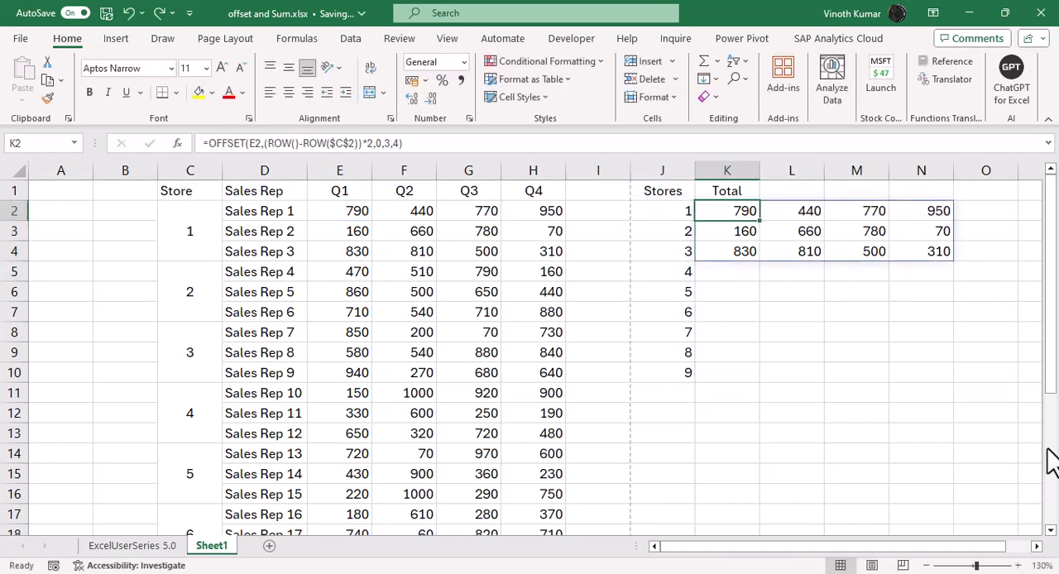
pyautogui.press('F2')
pyautogui.press('Home')
pyautogui.press('Right')
pyautogui.write('SUM(')
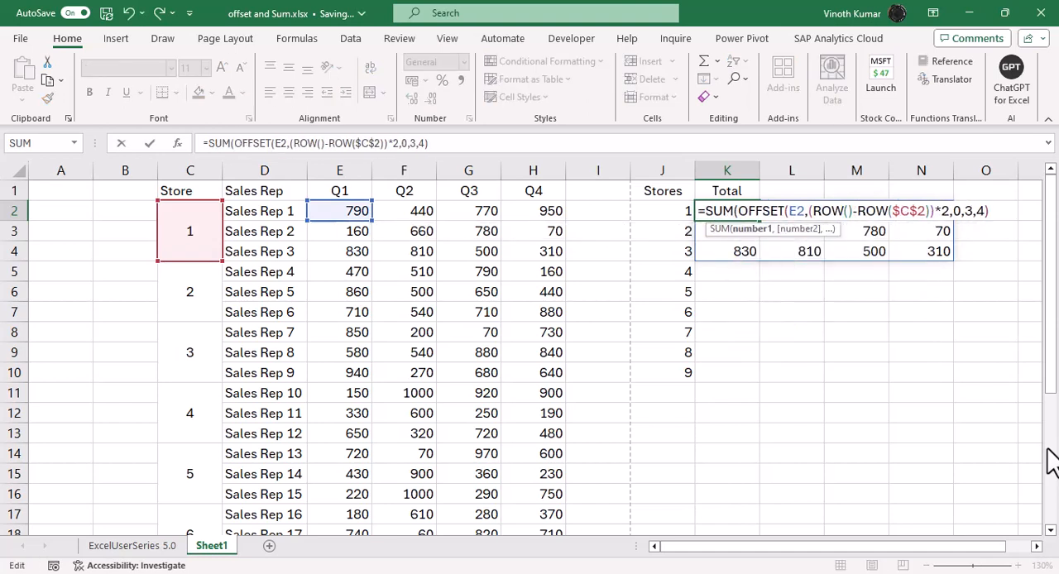
pyautogui.press('End')
pyautogui.write(')')
pyautogui.press('Return')
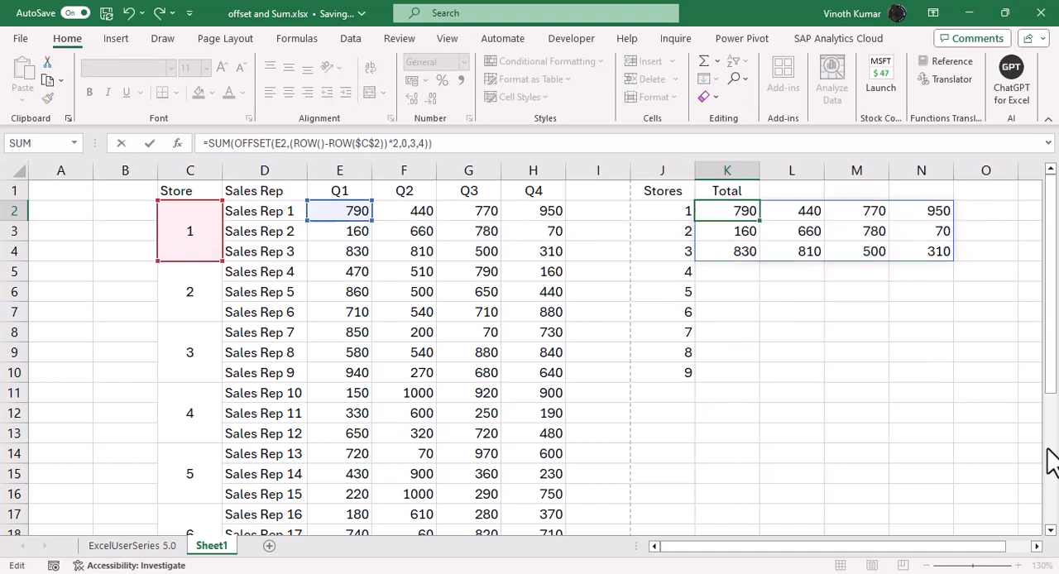
# Step: Copy the K2 formula down the Total column through K10
pyautogui.press('Up')
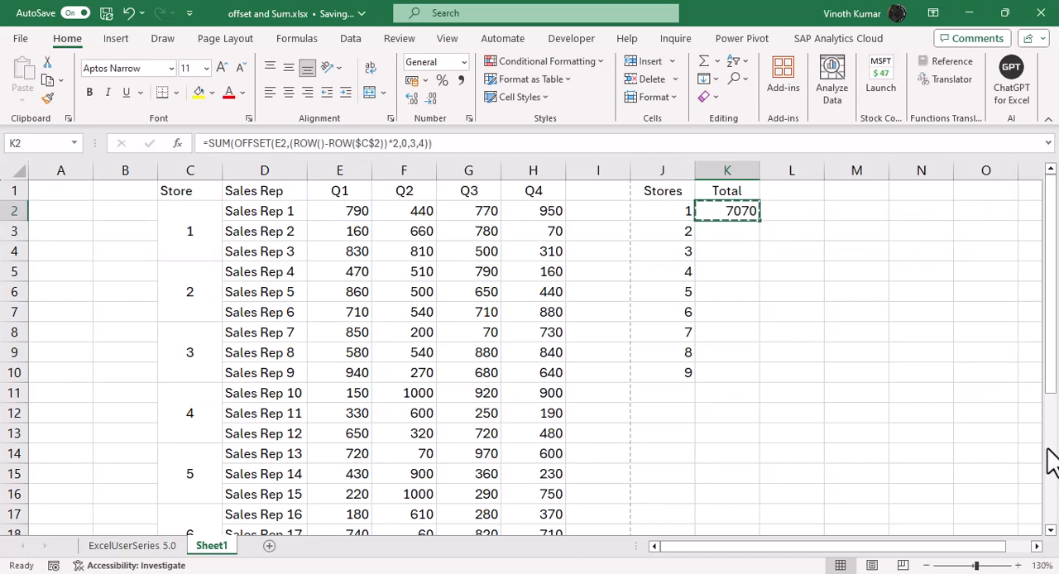
pyautogui.hotkey('ctrl', 'c')
pyautogui.press('Left')
pyautogui.hotkey('ctrl', 'Down')
pyautogui.press('Right')
pyautogui.hotkey('ctrl', 'shift', 'Up')
pyautogui.hotkey('ctrl', 'v')
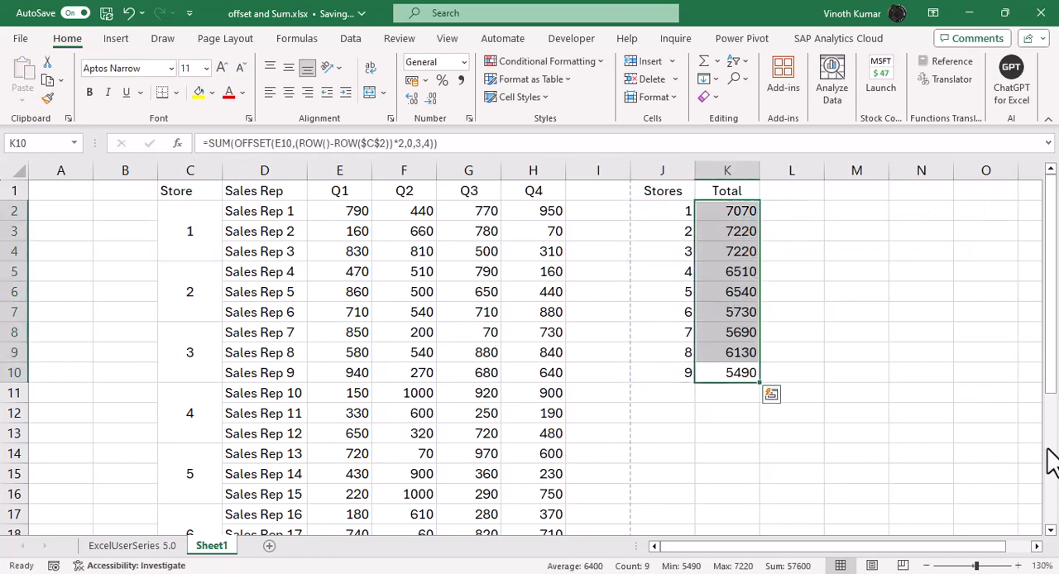
# Step: Inspect the cell references of the copied formula in K3
pyautogui.hotkey('ctrl', 'Up')
pyautogui.press('Down')
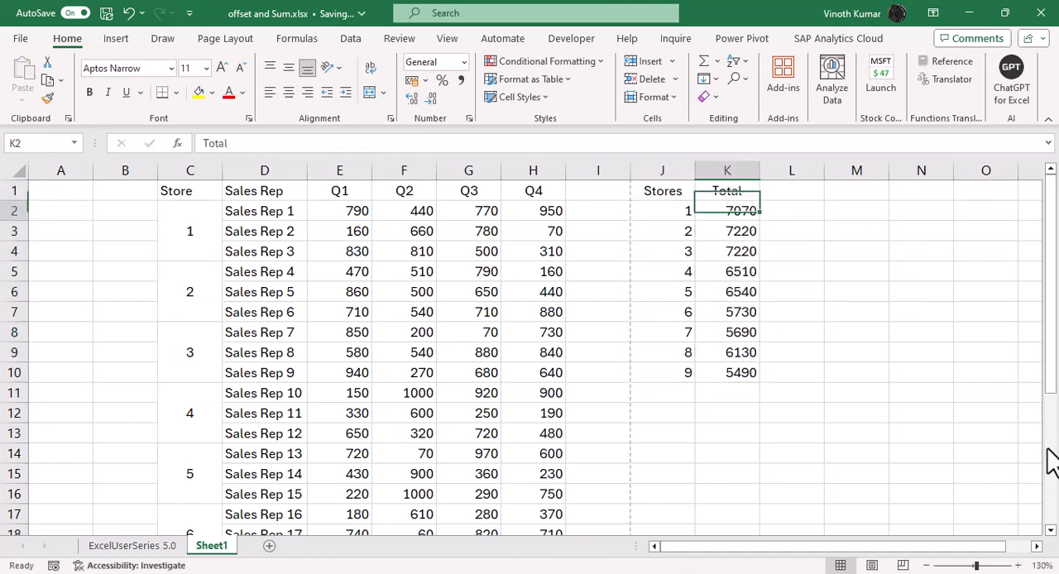
pyautogui.press('Down')
pyautogui.press('F2')
pyautogui.press('Escape')
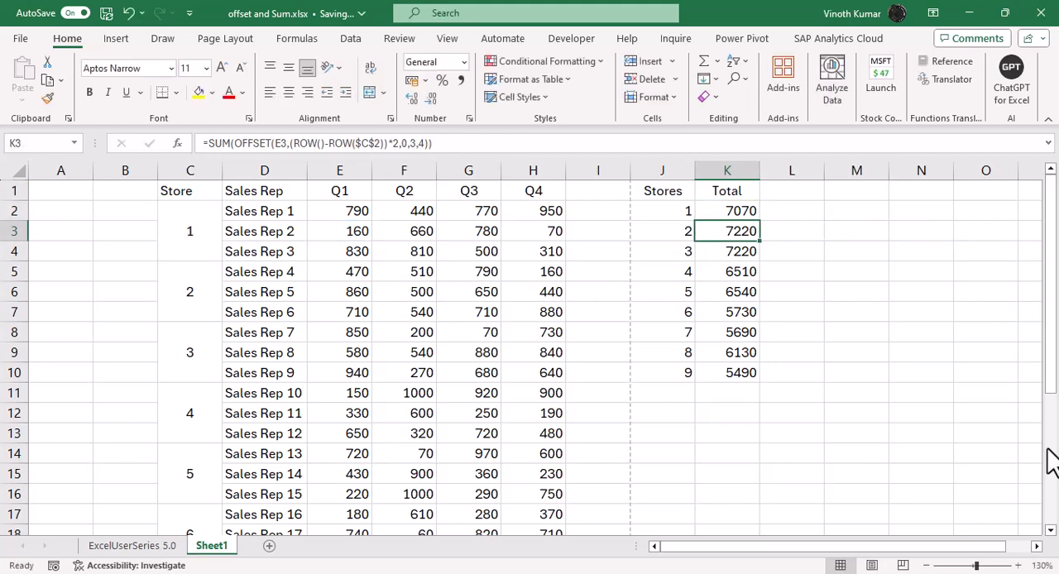
# Step: Enter =SUM(E2:H4) in I2 to total store 1's four quarters for comparison
pyautogui.press('Up')
pyautogui.press('Left')
pyautogui.press('Left')
pyautogui.press('F2')
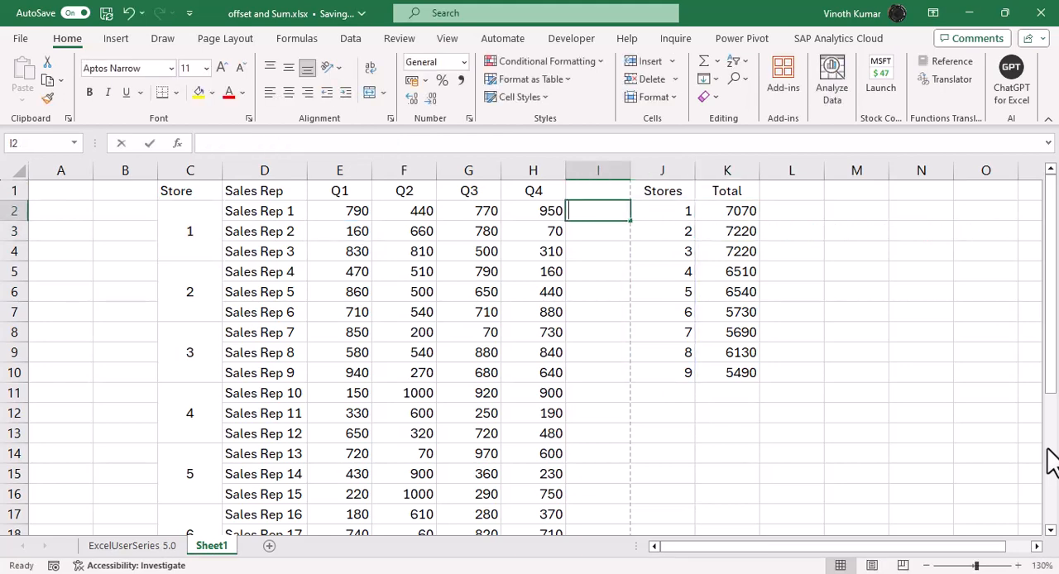
pyautogui.write('=sum')
pyautogui.press('Tab')
pyautogui.press('Left')
pyautogui.press('Left')
pyautogui.press('Left')
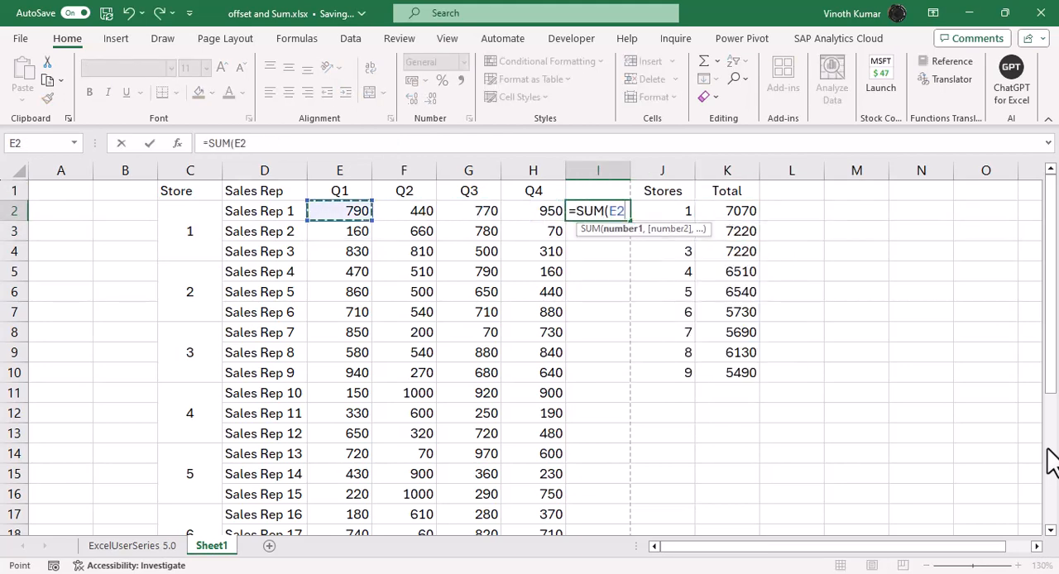
pyautogui.hotkey('shift', 'Down')
pyautogui.hotkey('shift', 'Down')
pyautogui.hotkey('shift', 'Right')
pyautogui.hotkey('shift', 'Right')
pyautogui.hotkey('shift', 'Right')
pyautogui.press('Return')
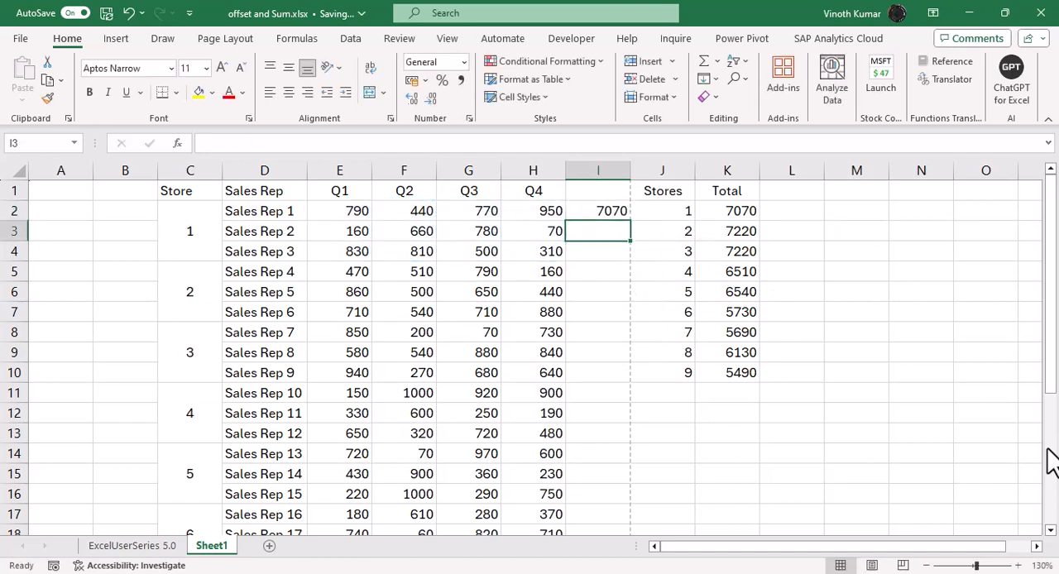
# Step: Copy the SUM formula from I2 to I5, beside store 2's first row
pyautogui.press('Up')
pyautogui.hotkey('ctrl', 'c')
pyautogui.press('Left')
pyautogui.press('Down')
# Step: Paste the same SUM formula into I8, beside store 3's first row
pyautogui.press('Down')
pyautogui.press('Down')
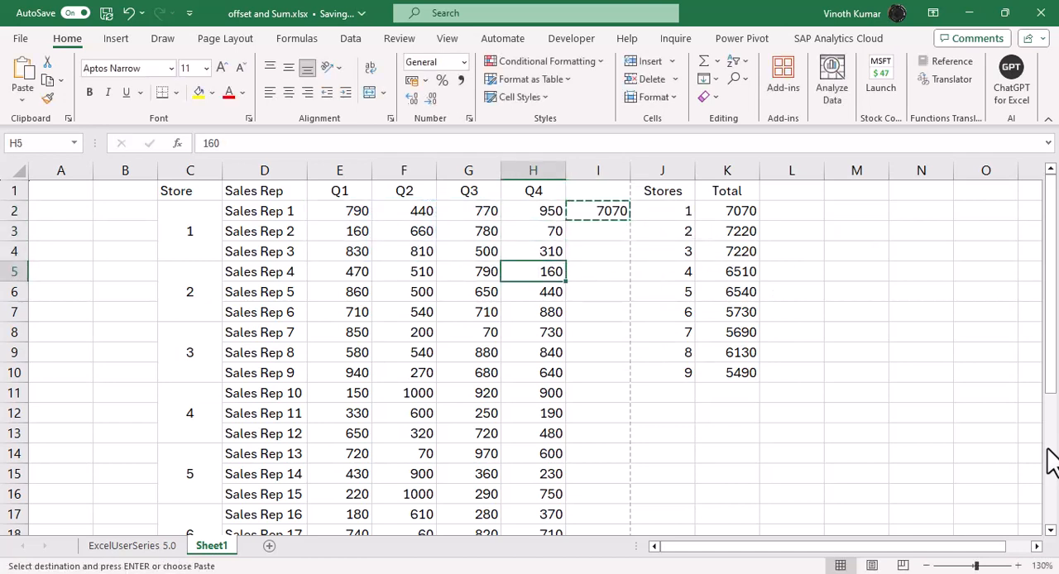
pyautogui.press('Right')
pyautogui.hotkey('ctrl', 'v')
pyautogui.press('Down')
# Step: Paste the copied SUM formula into I11 and I14, beside the first rows of stores 4 and 5
pyautogui.press('Down')
pyautogui.press('Down')
pyautogui.press('Down')
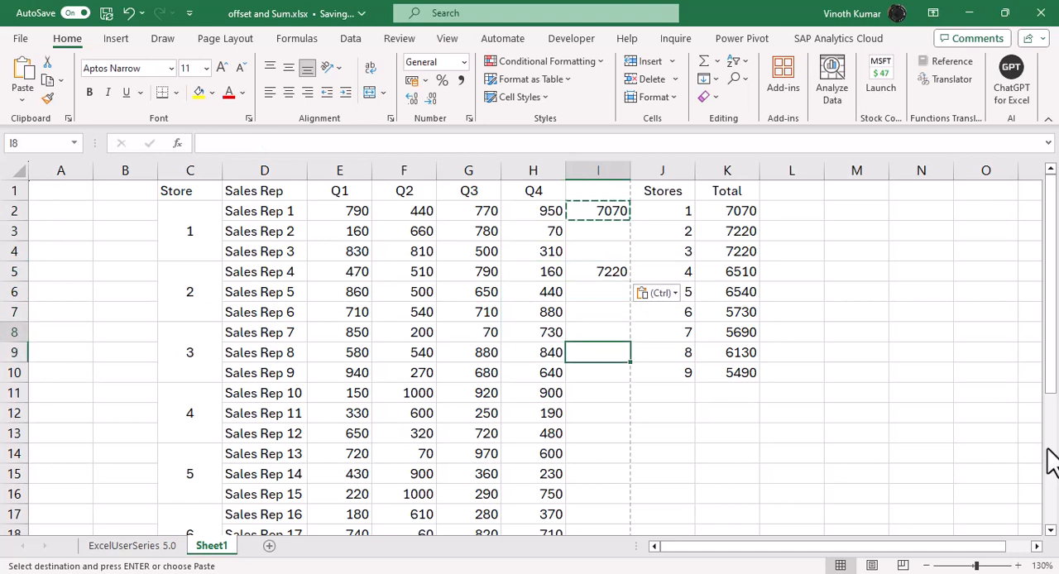
pyautogui.press('Up')
pyautogui.hotkey('ctrl', 'v')
pyautogui.press('Down')
pyautogui.press('Down')
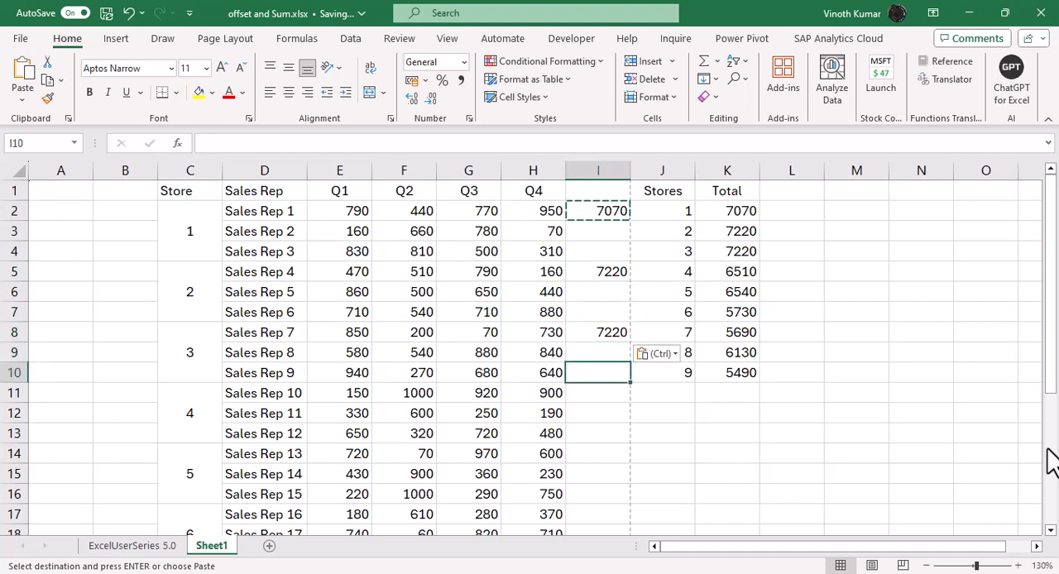
pyautogui.press('Down')
pyautogui.hotkey('ctrl', 'v')
pyautogui.press('Down')
pyautogui.press('Down')
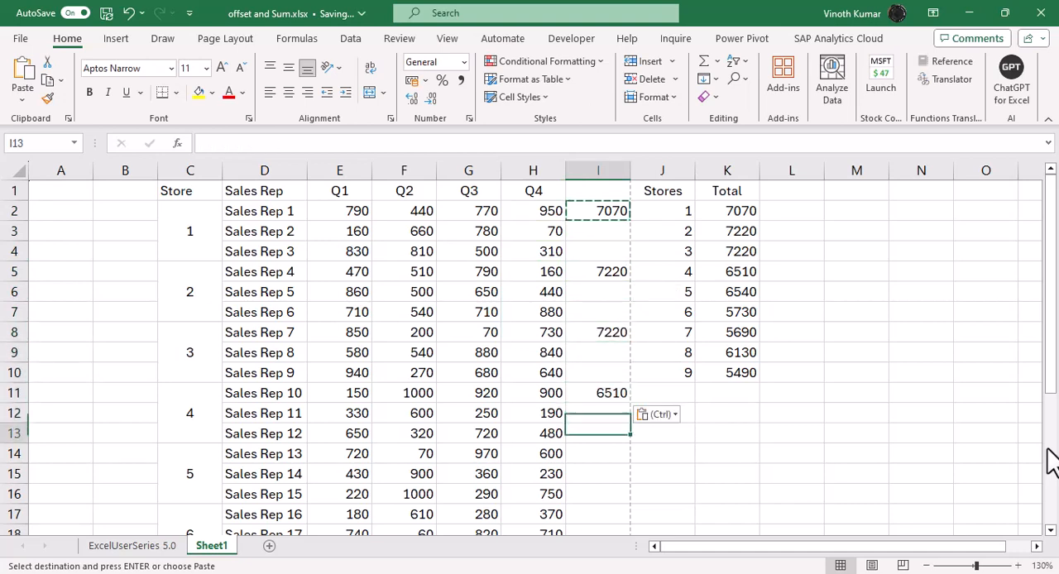
pyautogui.press('Down')
pyautogui.hotkey('ctrl', 'v')
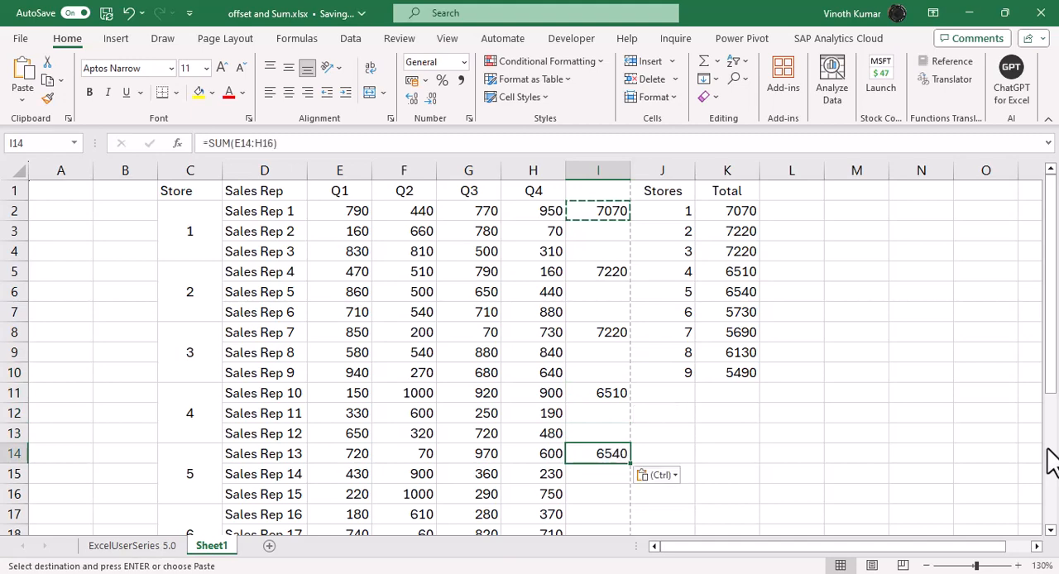
# Step: Paste the same SUM formula into I17, I20, I23 and I26 for stores 6 to 9, and end the copy mode
pyautogui.scroll(-4, 654, 454)
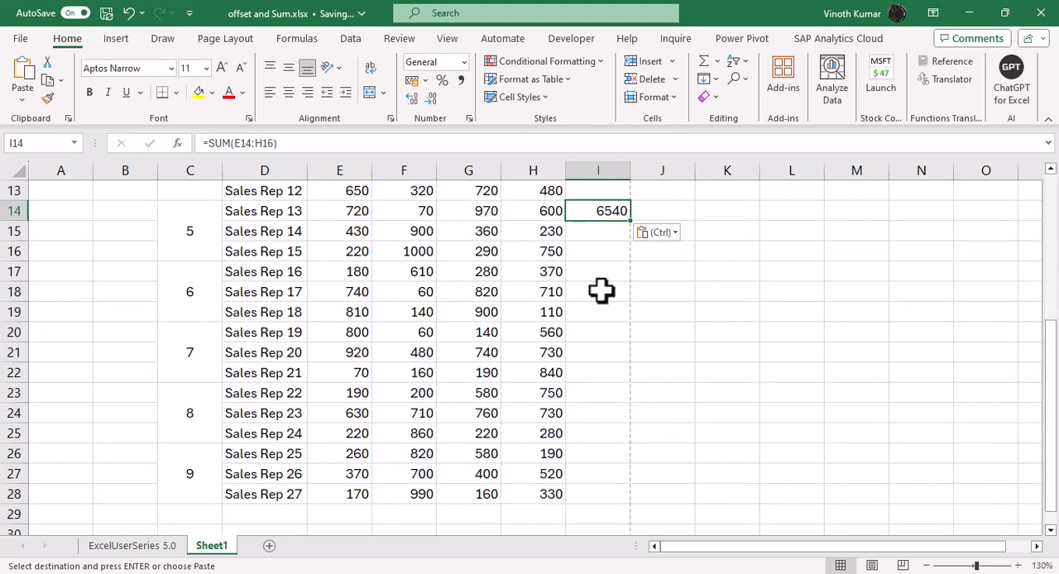
pyautogui.click(598, 275)
pyautogui.hotkey('ctrl', 'v')
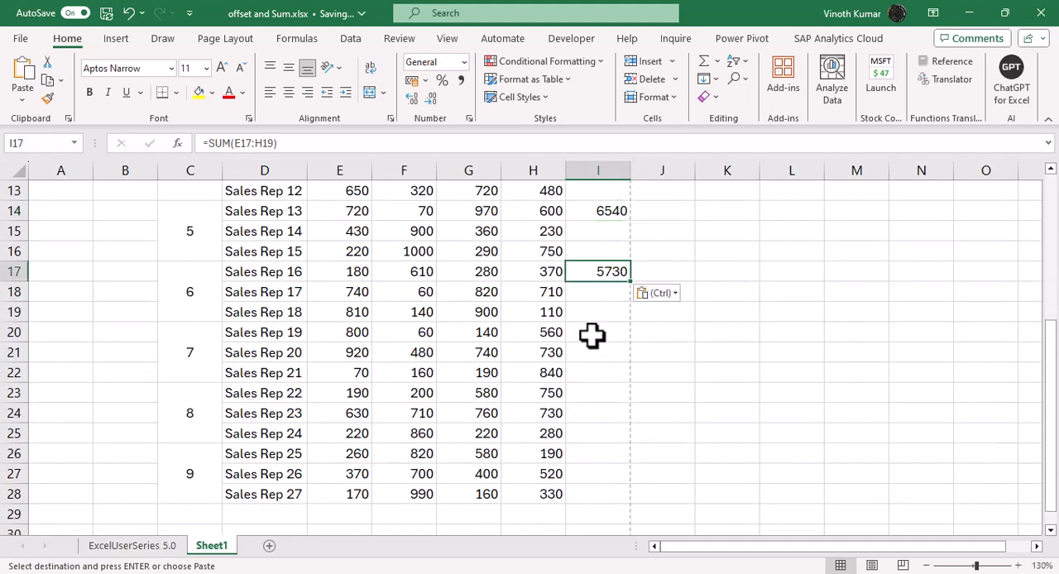
pyautogui.click(592, 335)
pyautogui.hotkey('ctrl', 'v')
pyautogui.click(598, 395)
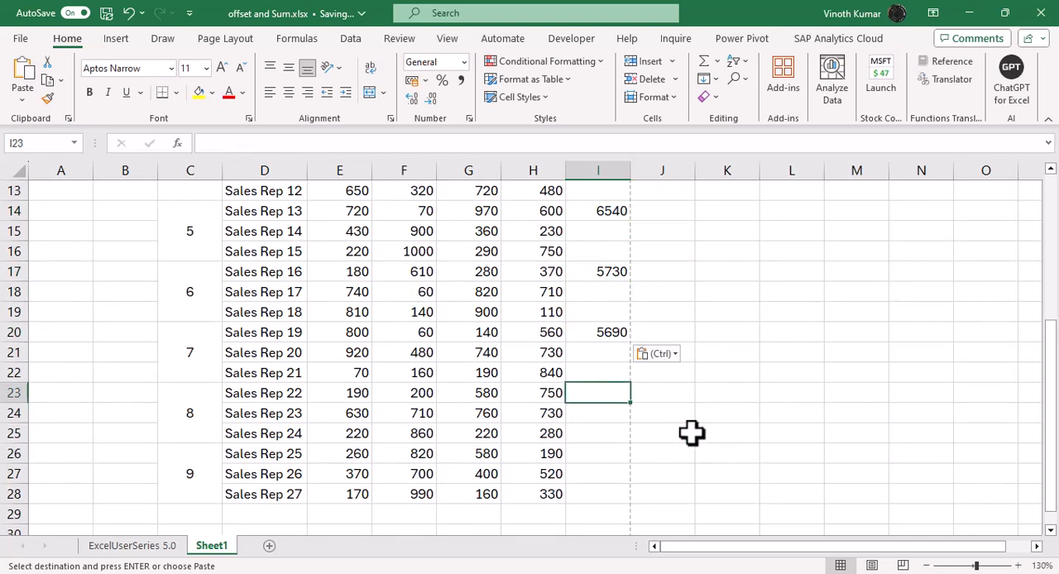
pyautogui.hotkey('ctrl', 'v')
pyautogui.click(589, 458)
pyautogui.hotkey('ctrl', 'v')
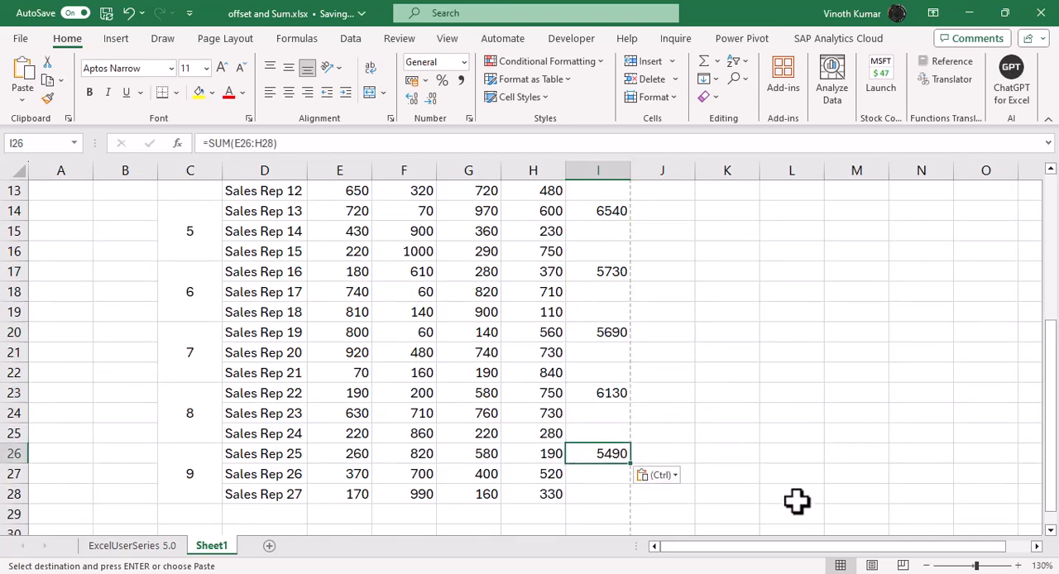
pyautogui.press('Escape')
# Step: Open a second window of the workbook, view both windows side by side and arrange them vertically
pyautogui.scroll(4, 750, 364)
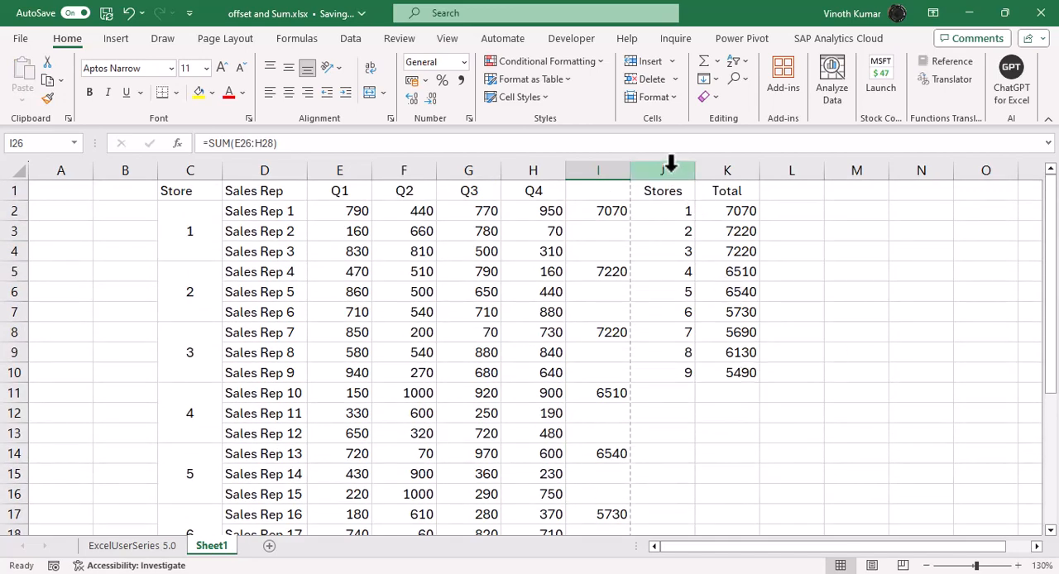
pyautogui.click(447, 38)
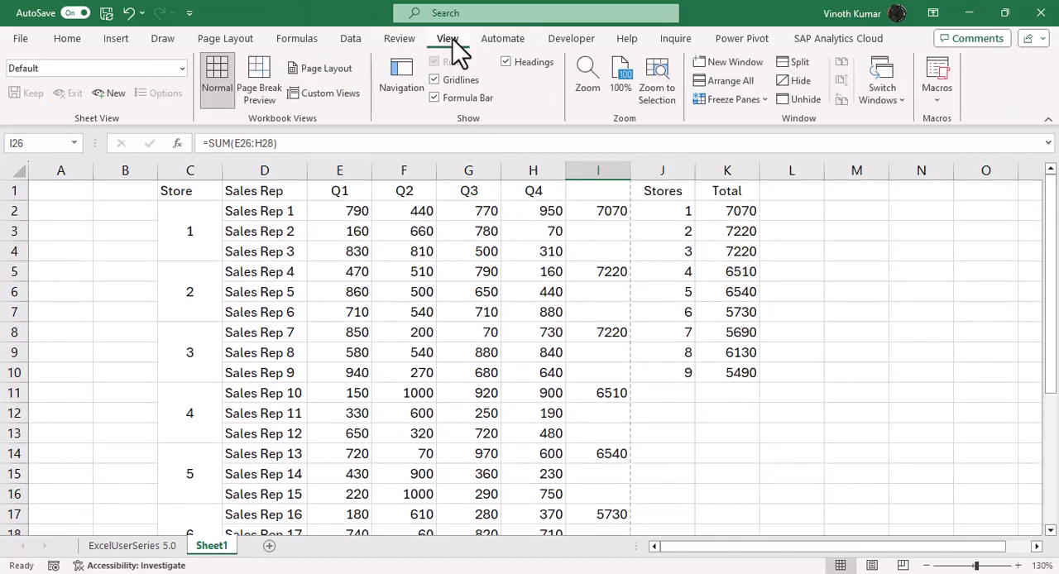
pyautogui.click(729, 61)
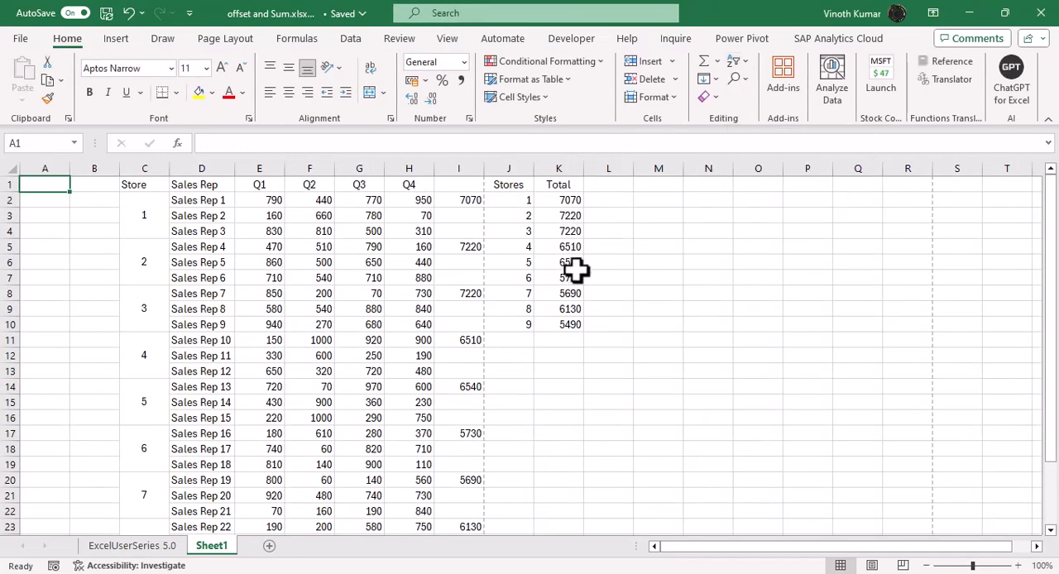
pyautogui.click(445, 41)
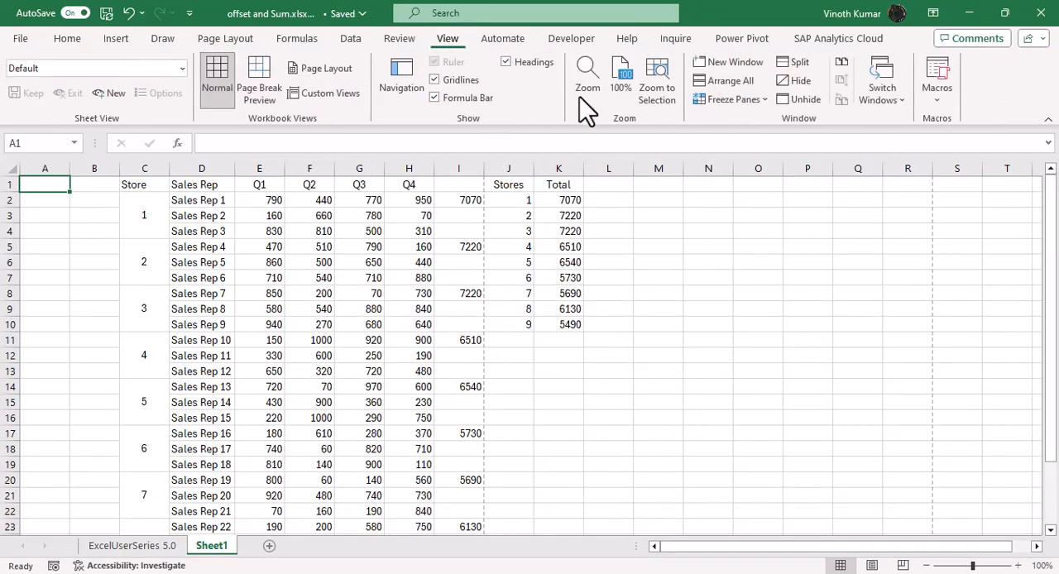
pyautogui.click(839, 64)
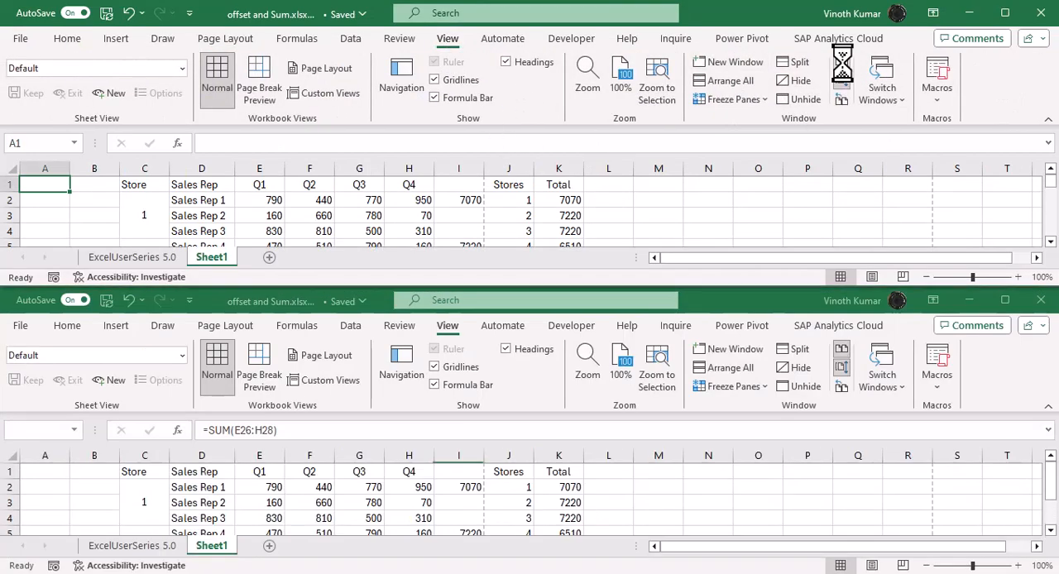
pyautogui.click(717, 76)
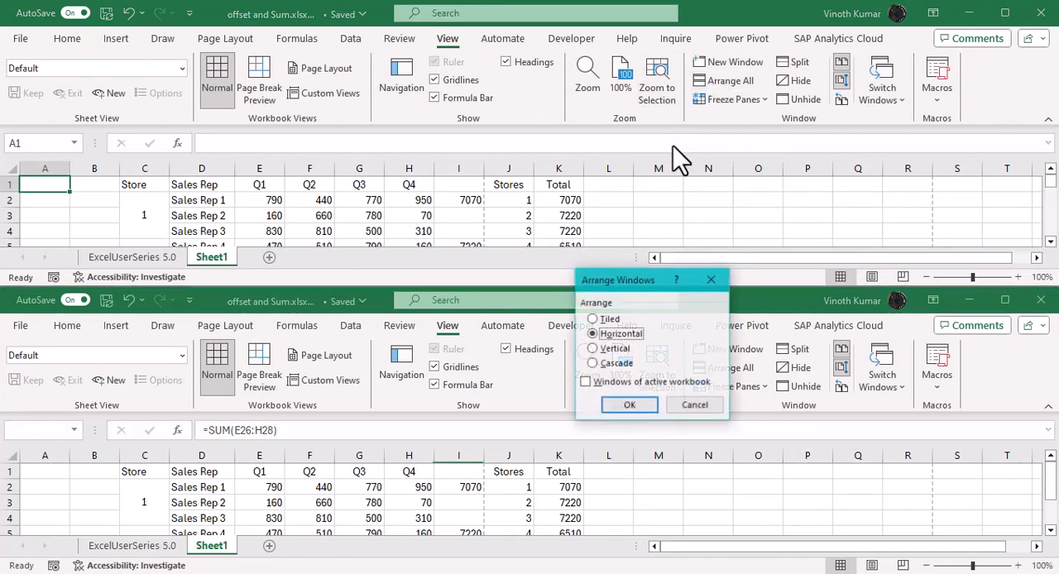
pyautogui.click(612, 348)
pyautogui.click(629, 405)
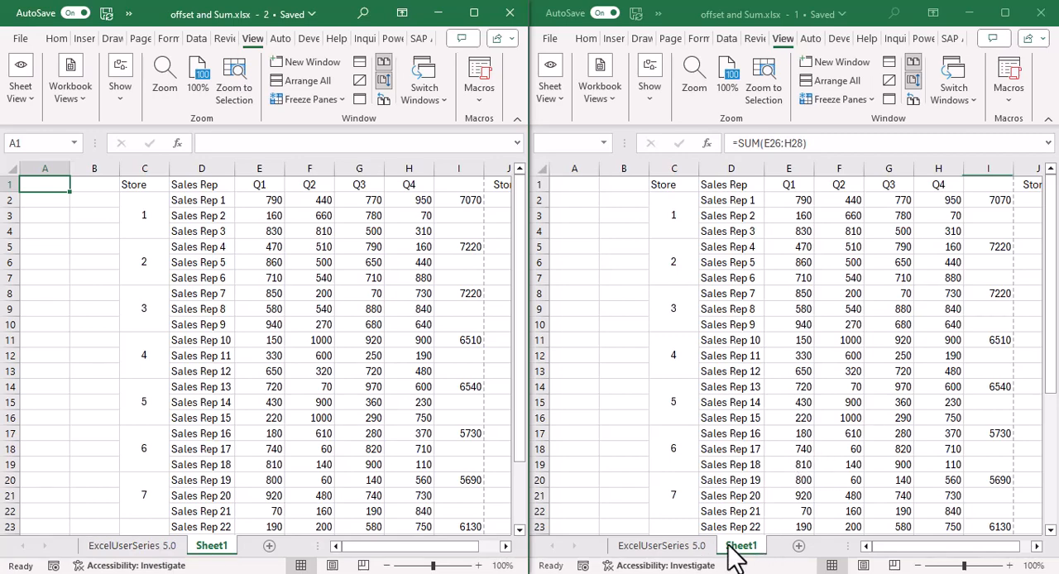
# Step: Zoom both workbook windows to 130% and turn off their synchronous scrolling
pyautogui.moveTo(928, 549); pyautogui.dragTo(1021, 553)
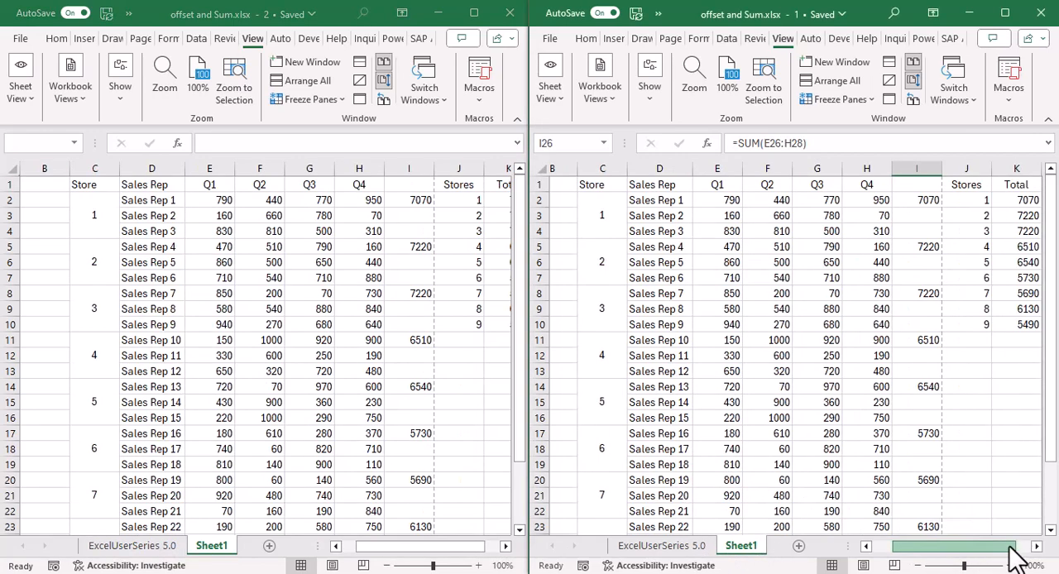
pyautogui.keyDown('ctrl'); pyautogui.scroll(2, 970, 470); pyautogui.keyUp('ctrl')
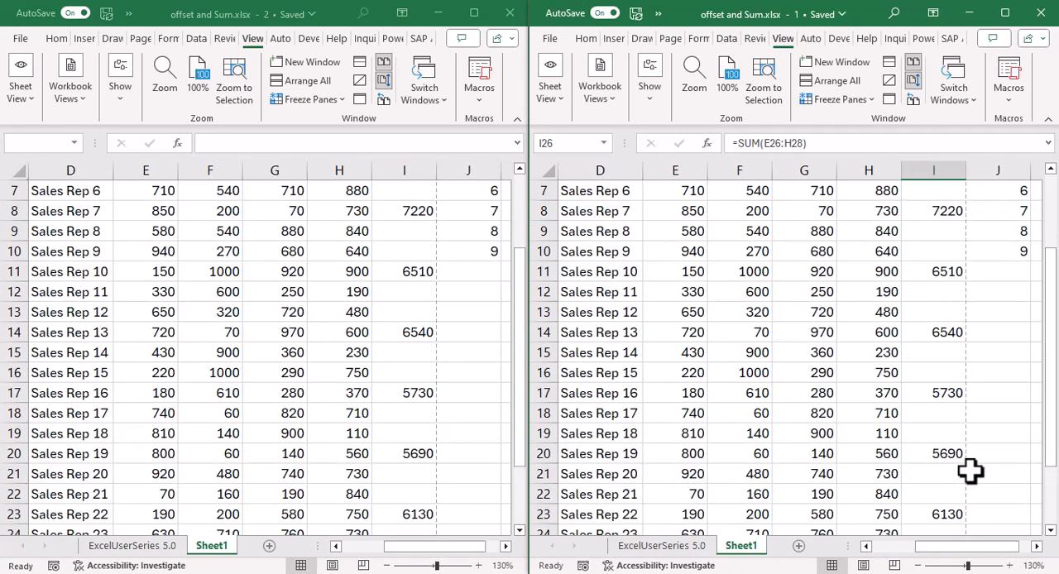
pyautogui.scroll(2, 955, 461)
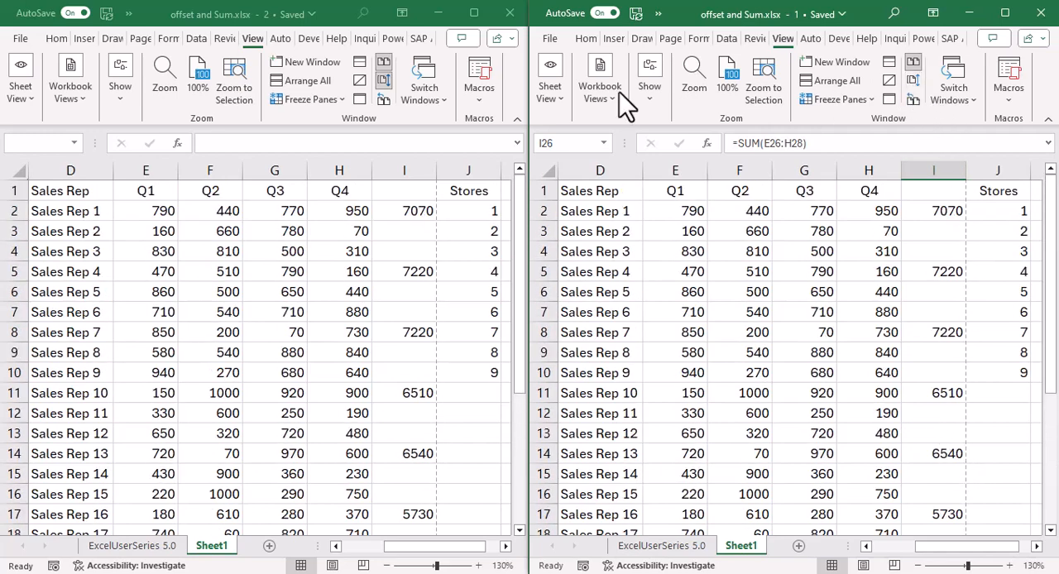
pyautogui.click(383, 77)
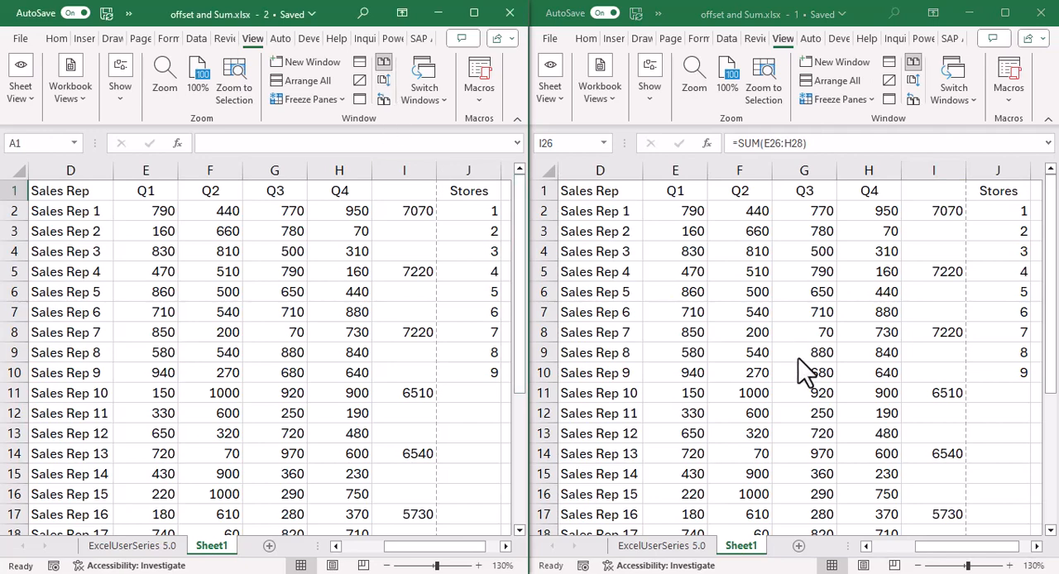
# Step: Zoom both windows to 175% and bring the Stores and Total columns into view from row 1 in window 1
pyautogui.keyDown('ctrl'); pyautogui.scroll(2, 807, 389); pyautogui.keyUp('ctrl')
pyautogui.keyDown('ctrl'); pyautogui.scroll(1, 809, 395); pyautogui.keyUp('ctrl')
pyautogui.scroll(1, 871, 429)
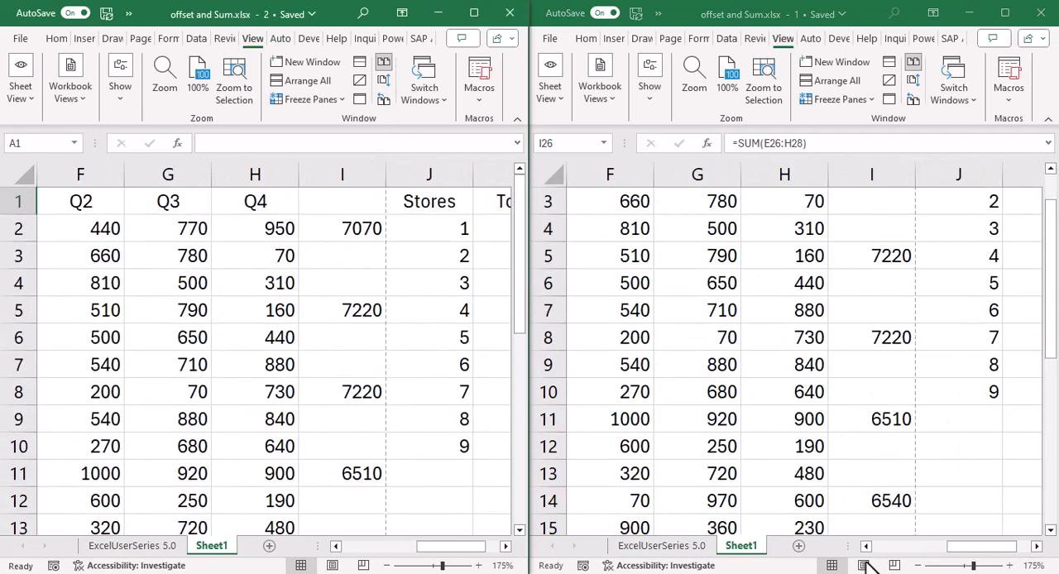
pyautogui.moveTo(993, 547); pyautogui.dragTo(1006, 548)
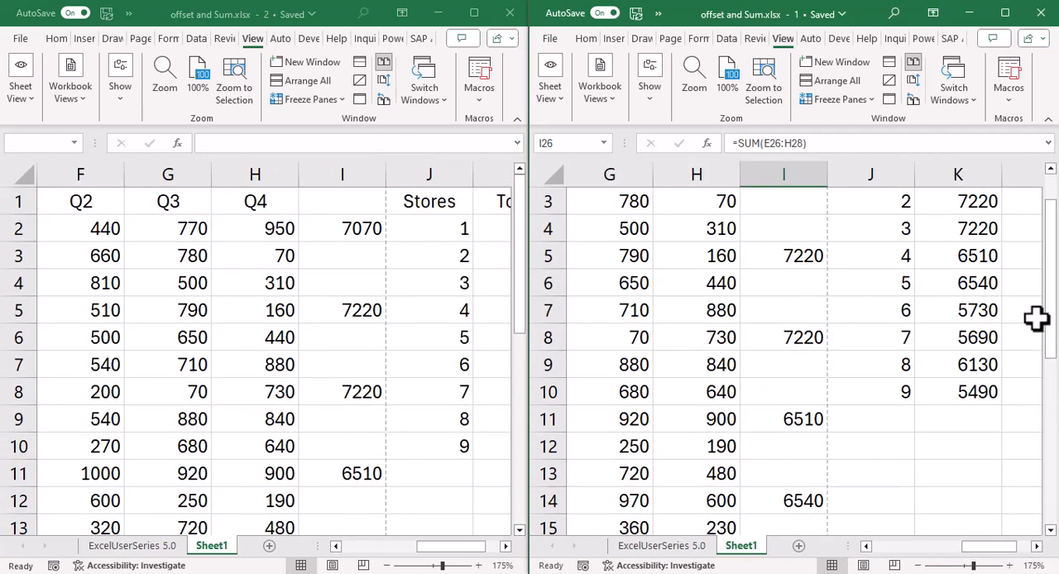
pyautogui.moveTo(1053, 335); pyautogui.dragTo(1051, 308)
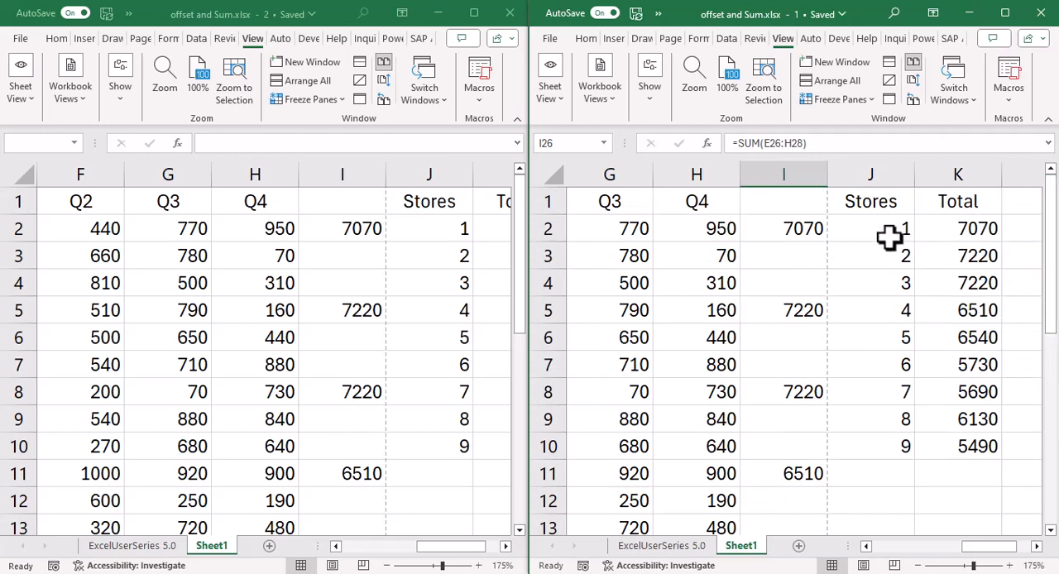
# Step: Freeze the panes before column D in window 2 to keep the Store column in view
pyautogui.click(366, 237)
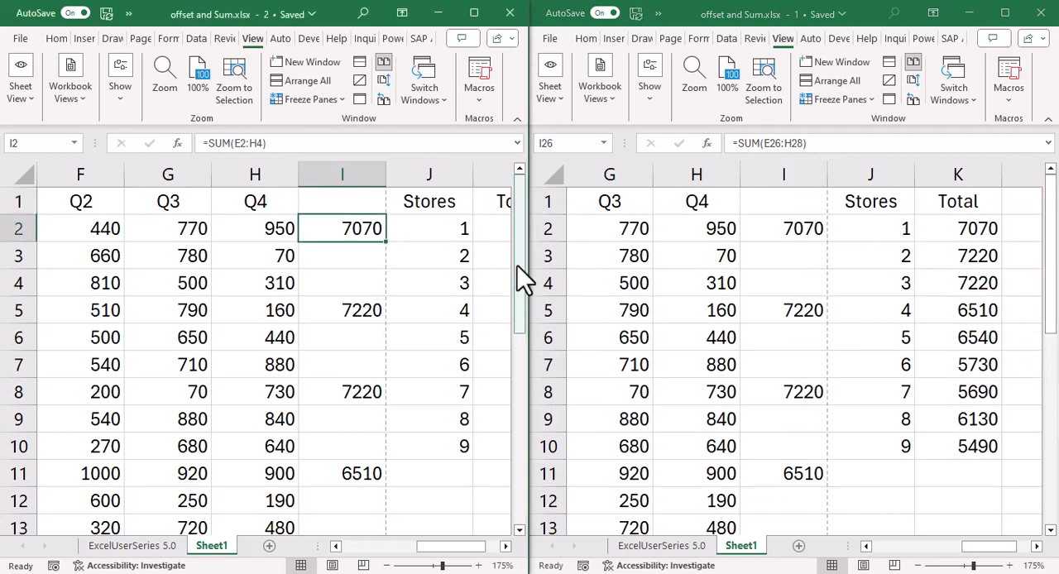
pyautogui.press('Left')
pyautogui.press('Left')
pyautogui.press('Left')
pyautogui.press('Left')
pyautogui.press('Left')
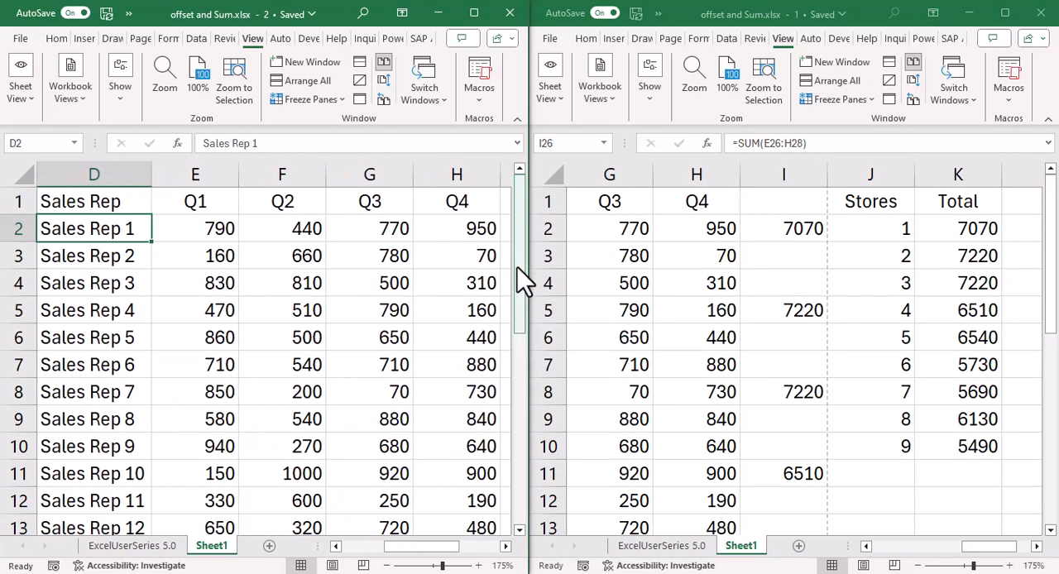
pyautogui.press('Right')
pyautogui.press('Right')
pyautogui.press('Left')
pyautogui.press('Left')
pyautogui.press('Left')
pyautogui.press('Left')
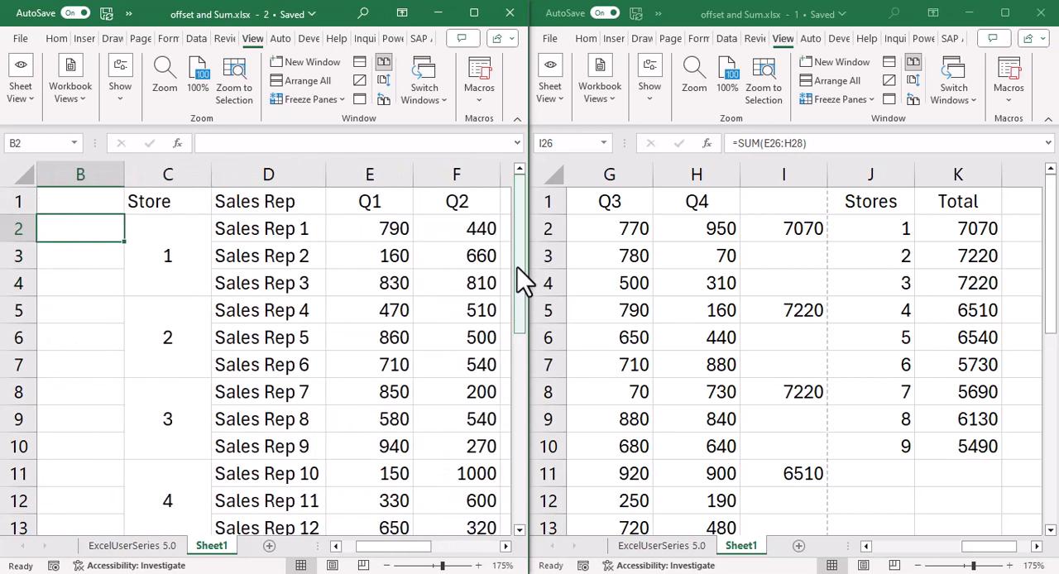
pyautogui.click(270, 174)
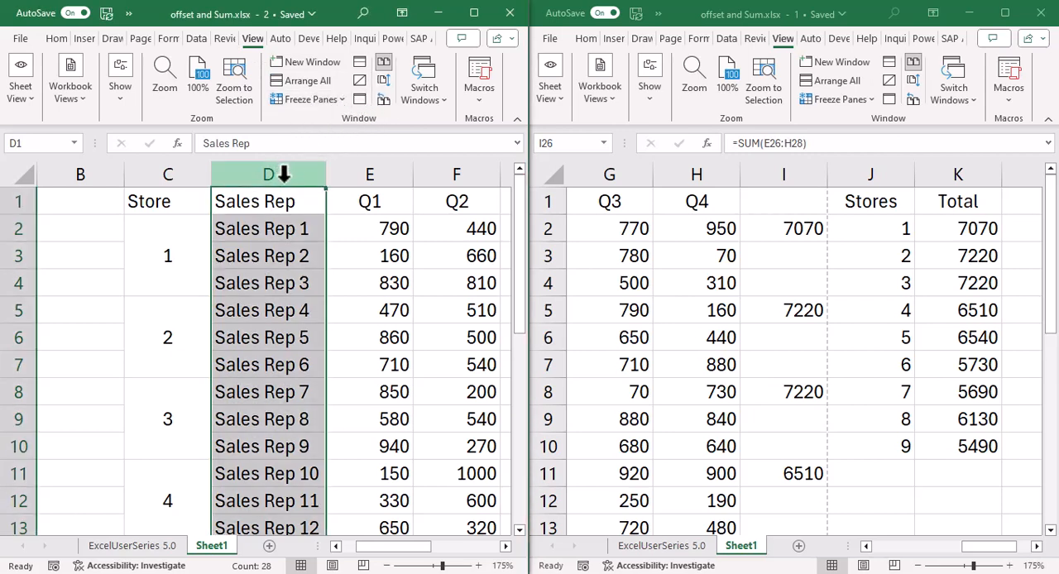
pyautogui.click(329, 98)
pyautogui.click(328, 121)
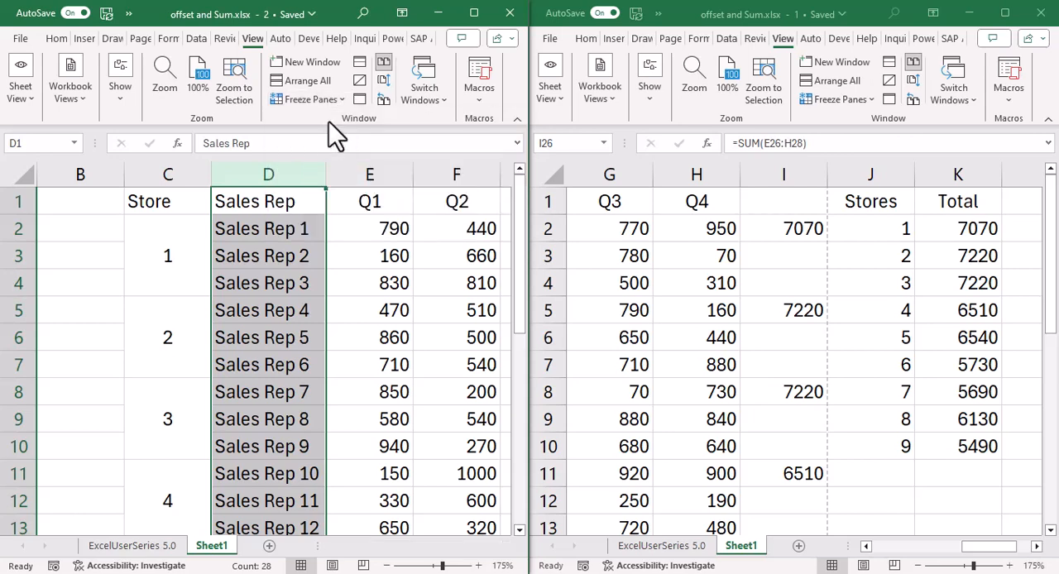
# Step: Compare each store's direct sum in column I of window 2 with the OFFSET totals in column K
pyautogui.press('Right')
pyautogui.press('Right')
pyautogui.press('Right')
pyautogui.press('Right')
pyautogui.press('Right')
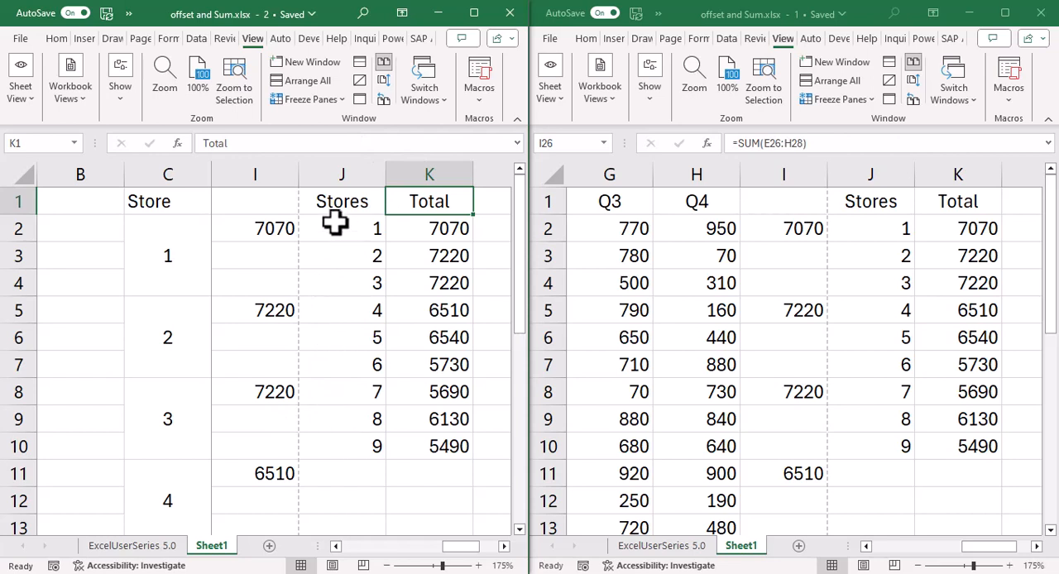
pyautogui.click(449, 229)
pyautogui.click(449, 256)
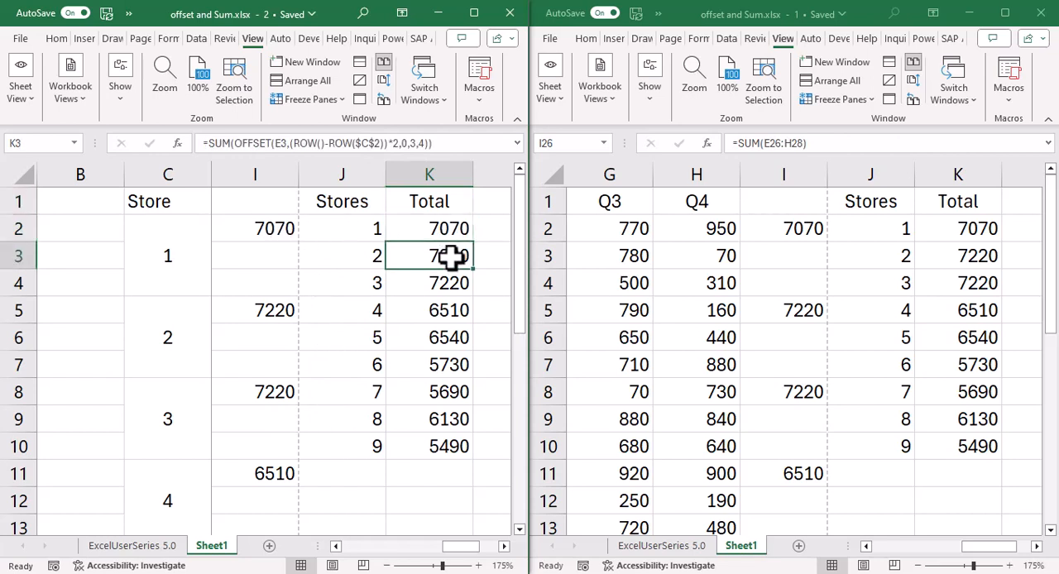
pyautogui.click(454, 284)
pyautogui.click(451, 311)
pyautogui.scroll(-2, 319, 364)
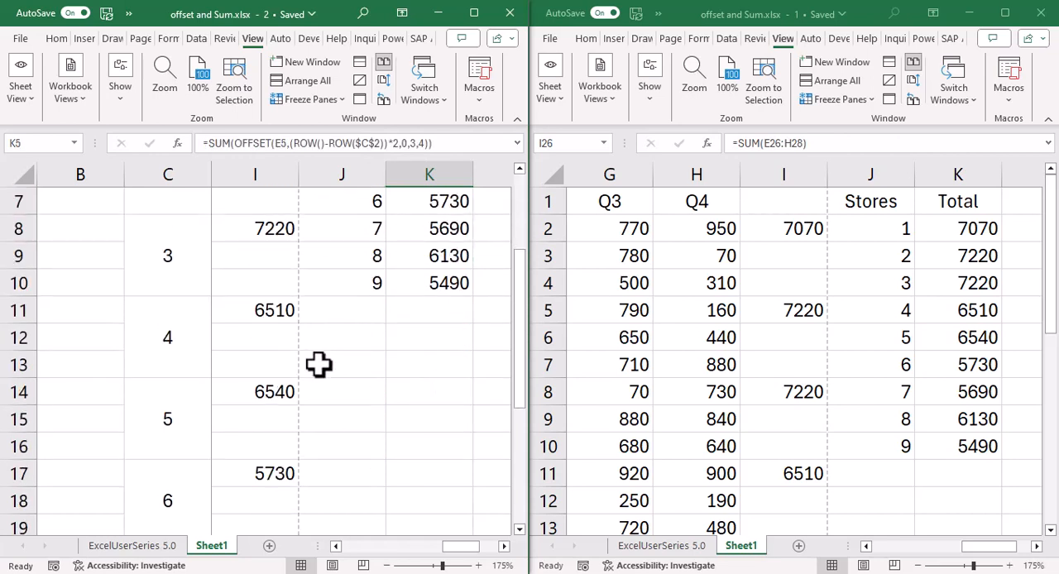
pyautogui.scroll(-3, 319, 364)
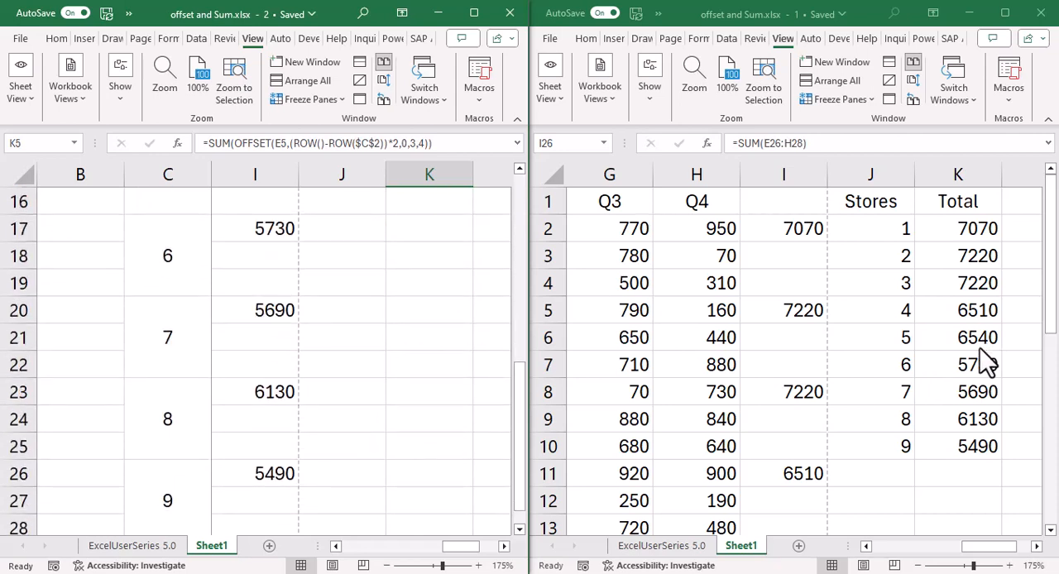
pyautogui.scroll(2, 499, 362)
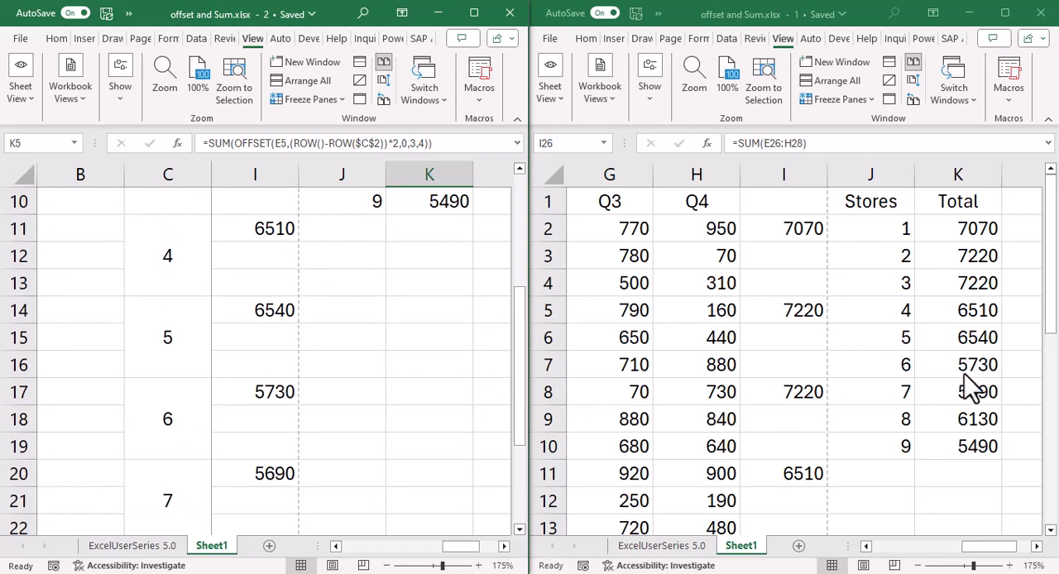
pyautogui.scroll(-2, 461, 346)
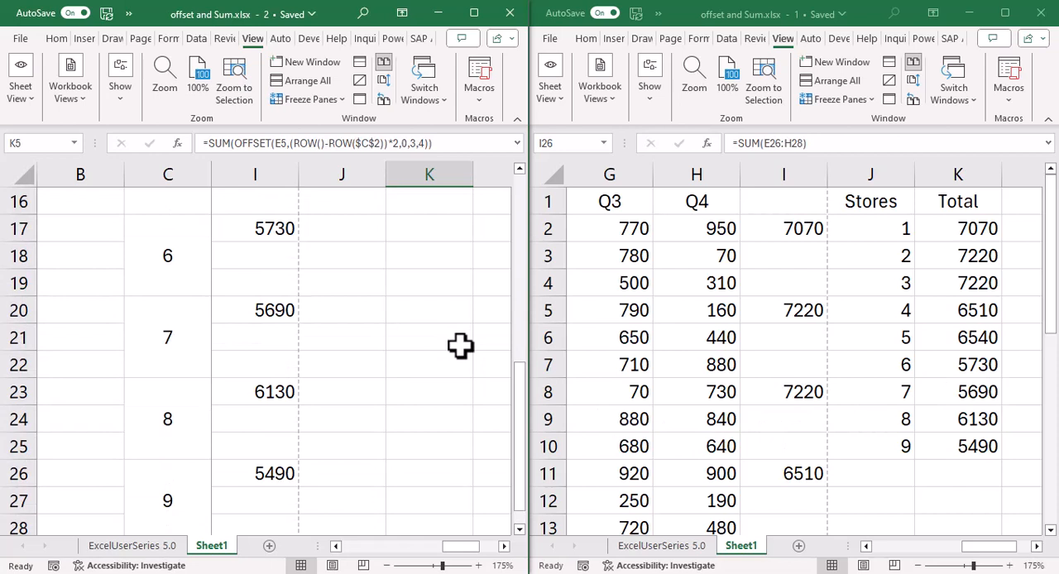
pyautogui.scroll(-2, 460, 346)
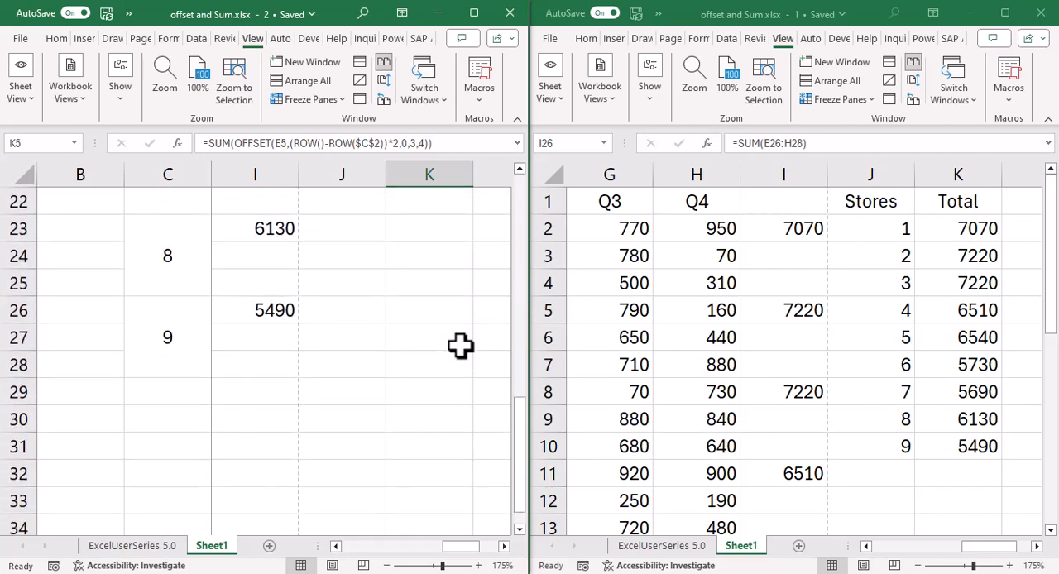
pyautogui.scroll(7, 489, 398)
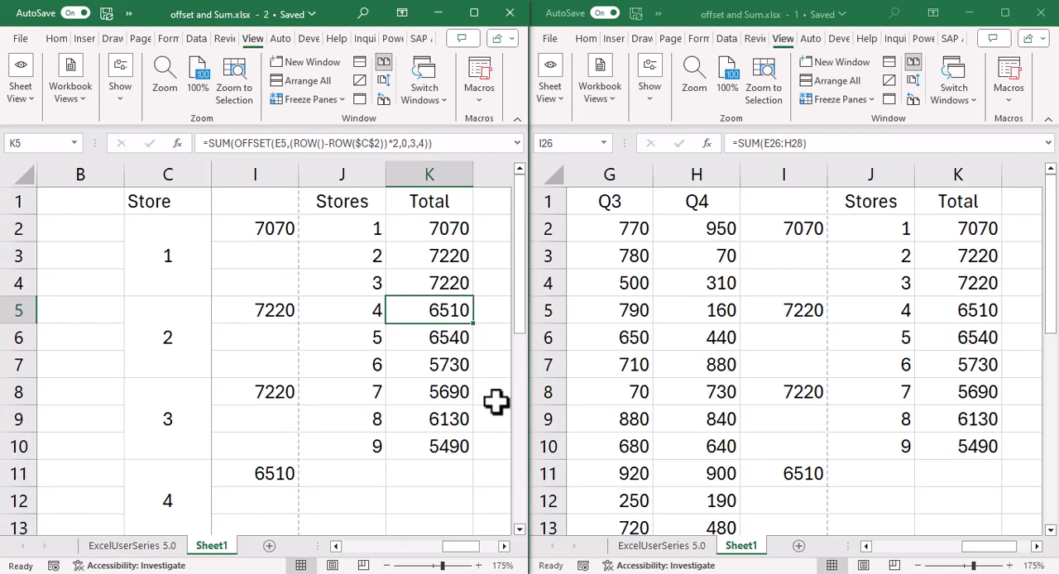
# Step: Close the extra workbook window and show the ExcelUserSeries 5.0 sheet in the remaining one
pyautogui.click(1046, 18)
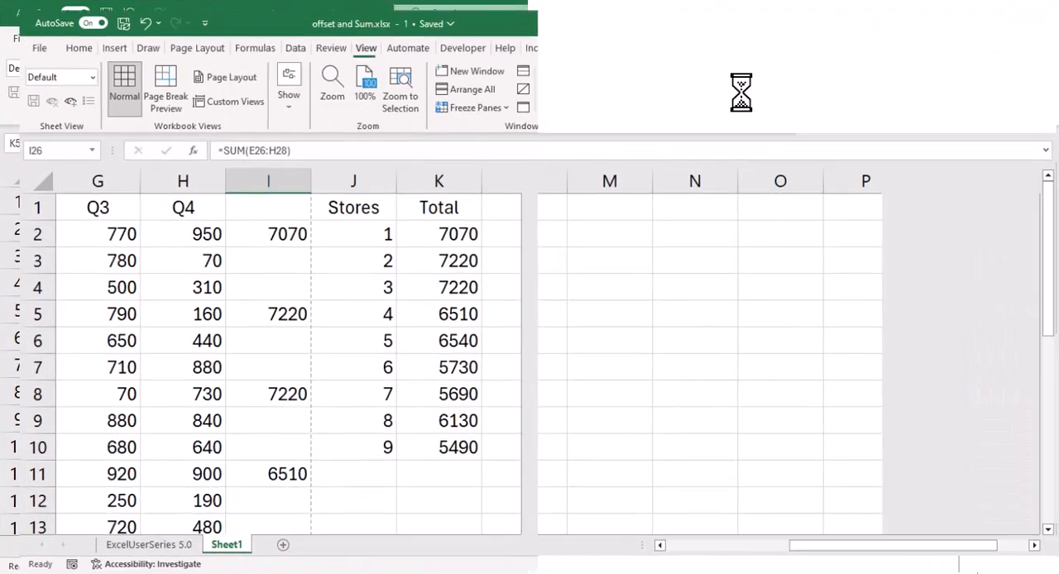
pyautogui.click(149, 548)
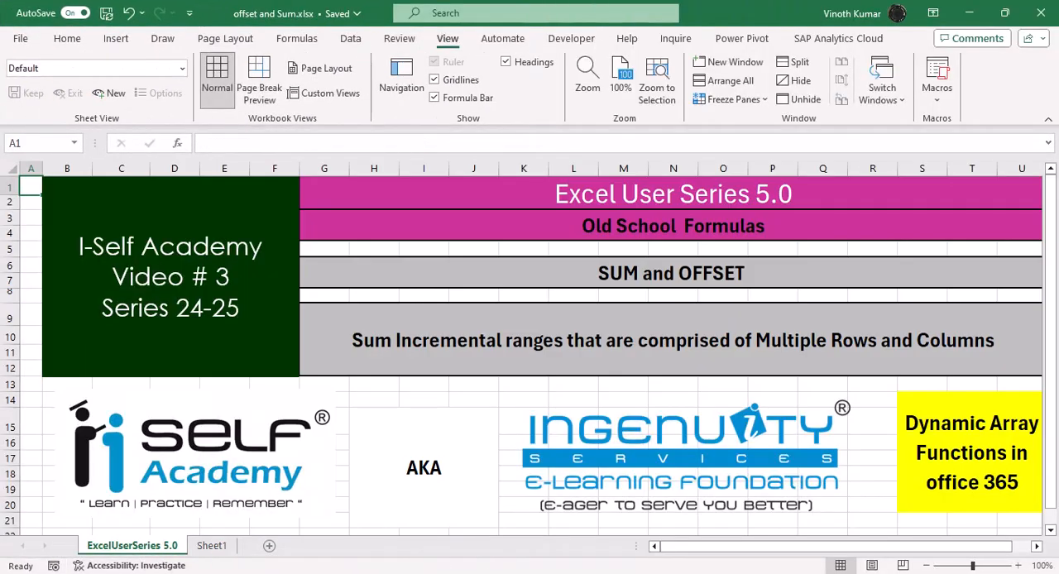